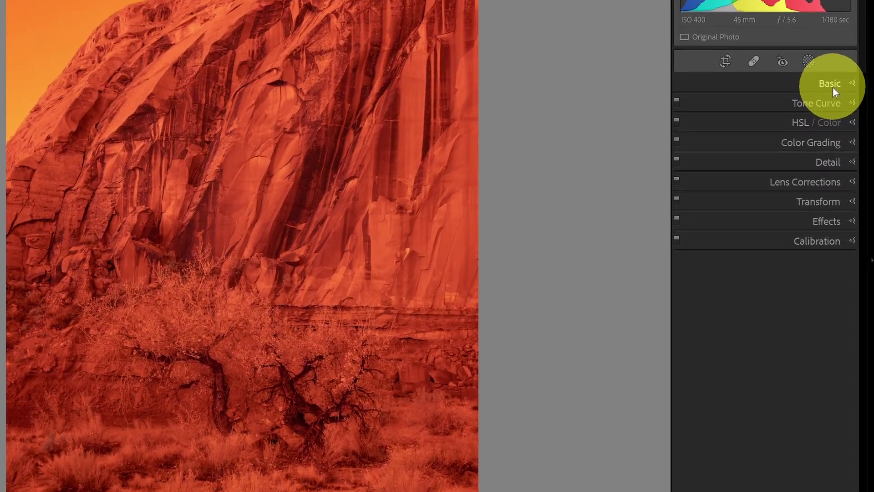
Apply the Infrared Temp -100 profile and sample the white balance from the light streaked area of the rock face.
click(842, 135)
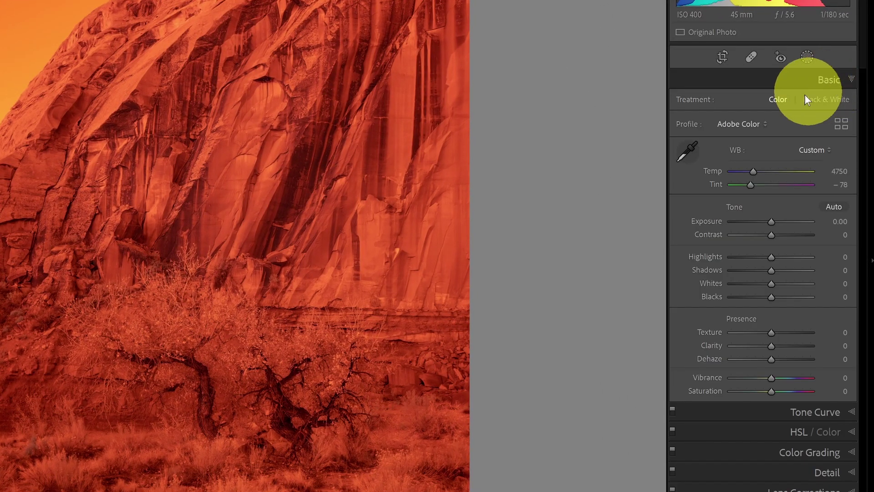
click(753, 127)
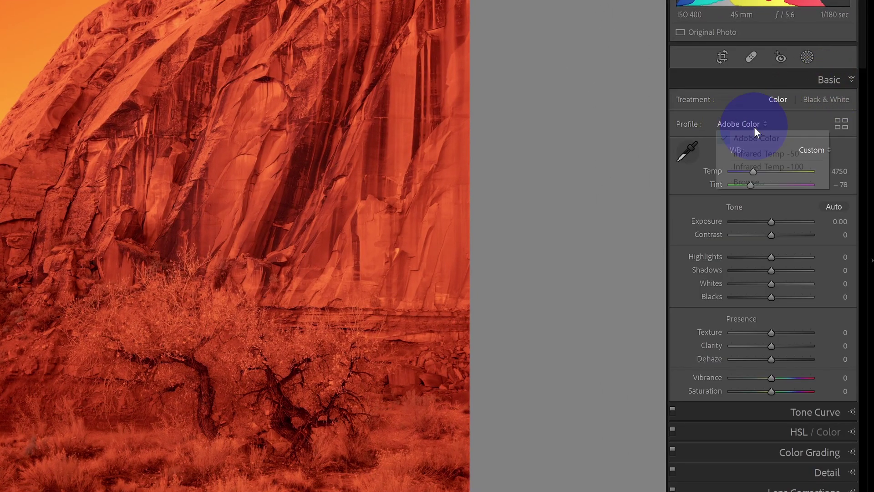
click(769, 167)
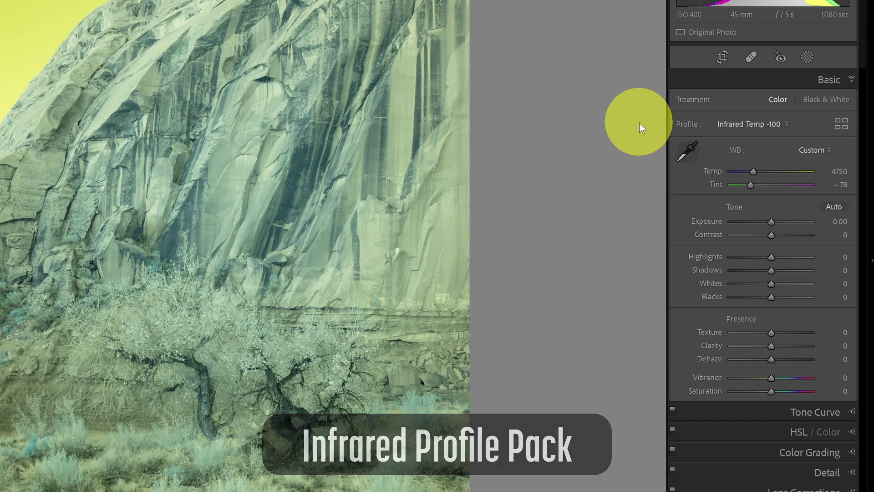
click(691, 152)
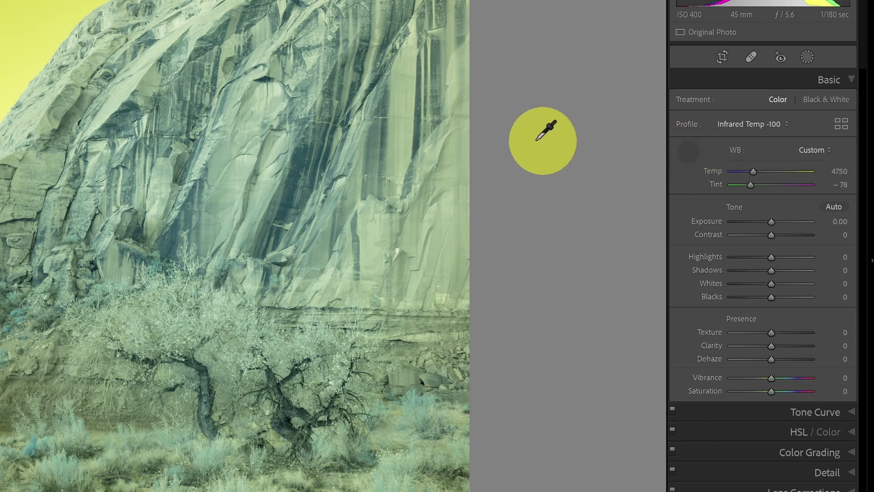
click(401, 144)
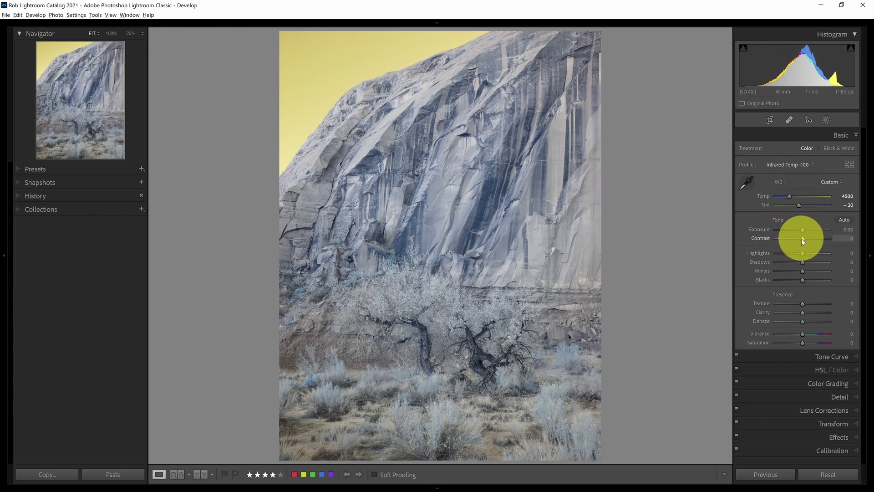
Try Contrast at +35, Clarity at +39 and Dehaze at +36 one at a time, resetting each to its default.
mouse_move(803, 240)
mouse_down()
mouse_move(827, 240)
mouse_move(812, 238)
mouse_up()
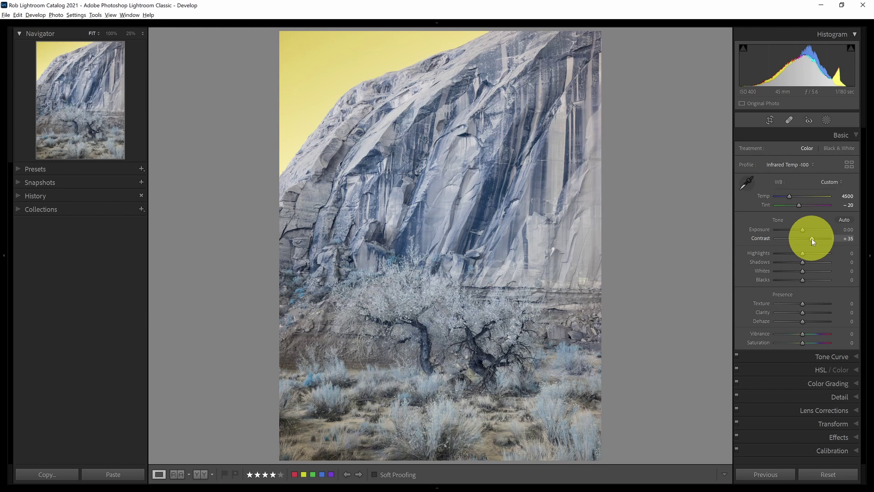
double_click(763, 239)
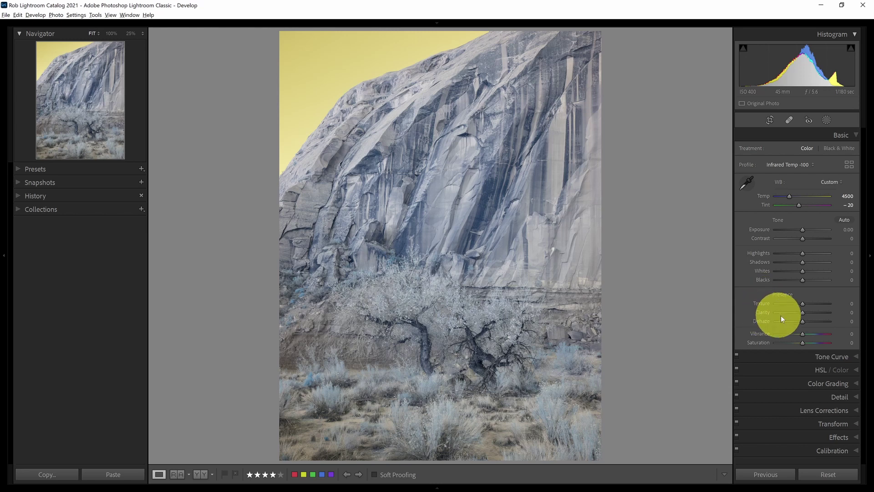
mouse_move(803, 313)
mouse_down()
mouse_move(828, 315)
mouse_move(813, 316)
mouse_up()
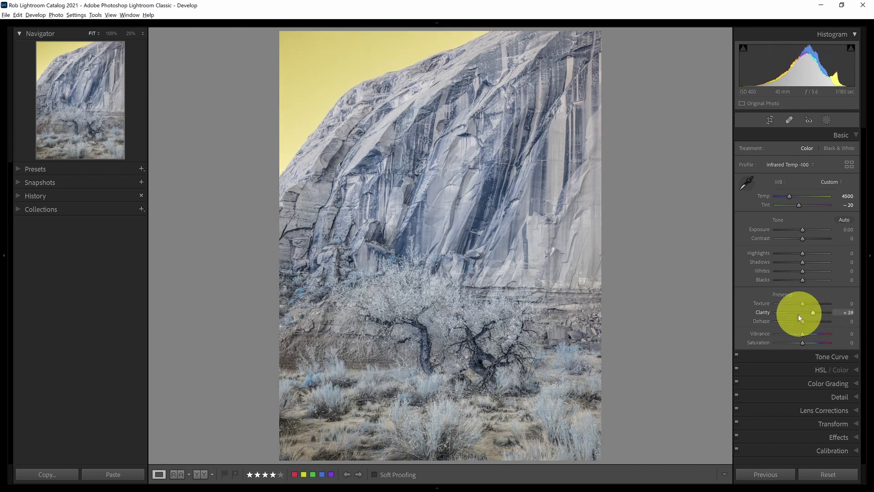
double_click(766, 312)
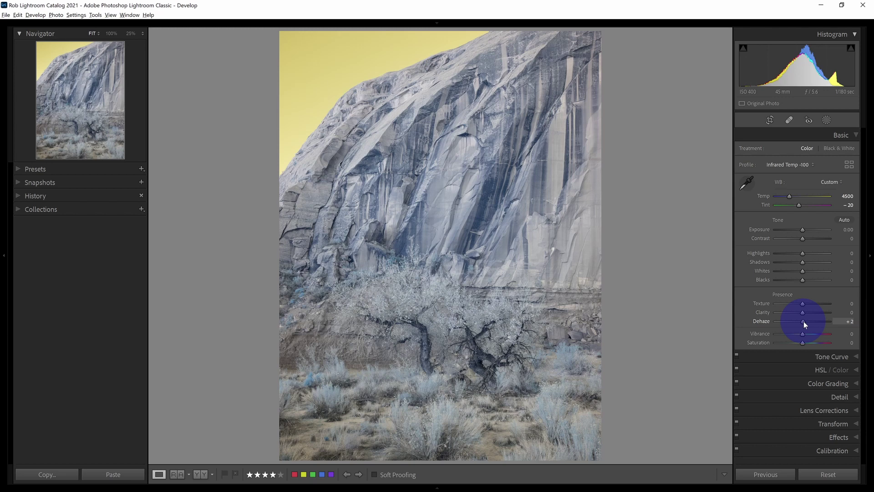
mouse_move(804, 320)
mouse_down()
mouse_move(820, 321)
mouse_move(812, 322)
mouse_up()
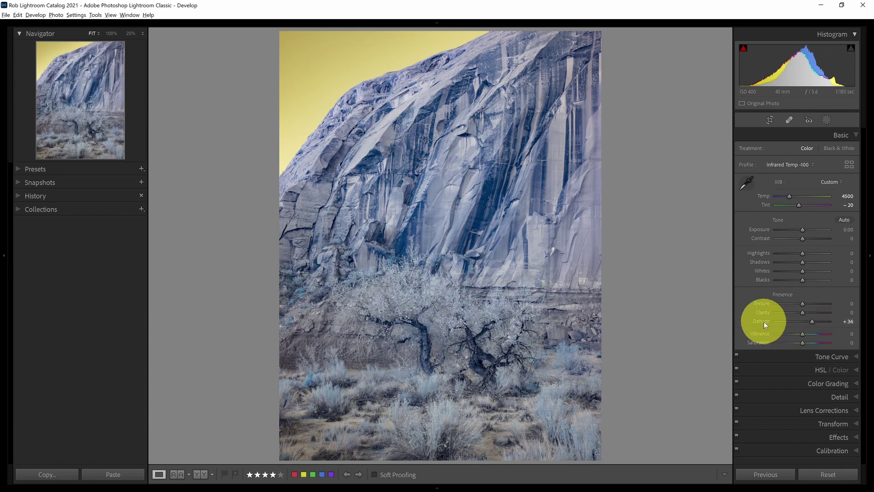
double_click(763, 322)
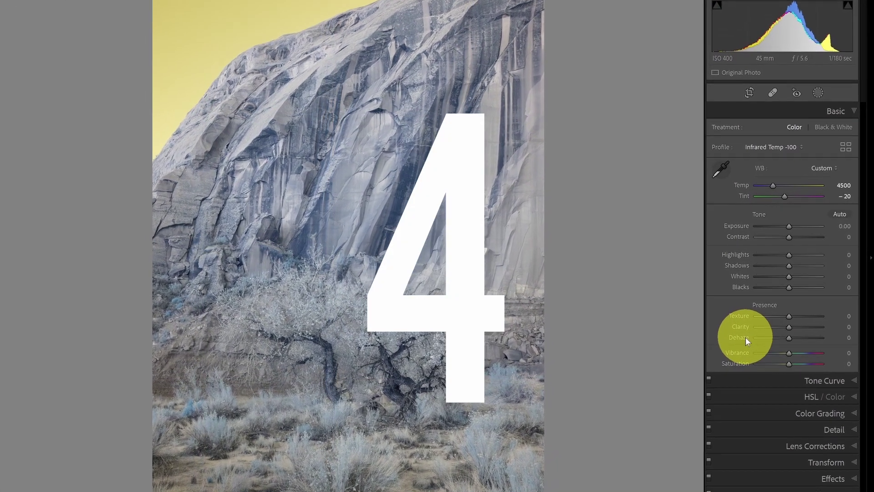
Try parametric tone curve regions of Highlights +54, Lights +21, Darks -14 and Shadows -41, and reset the regions.
click(810, 381)
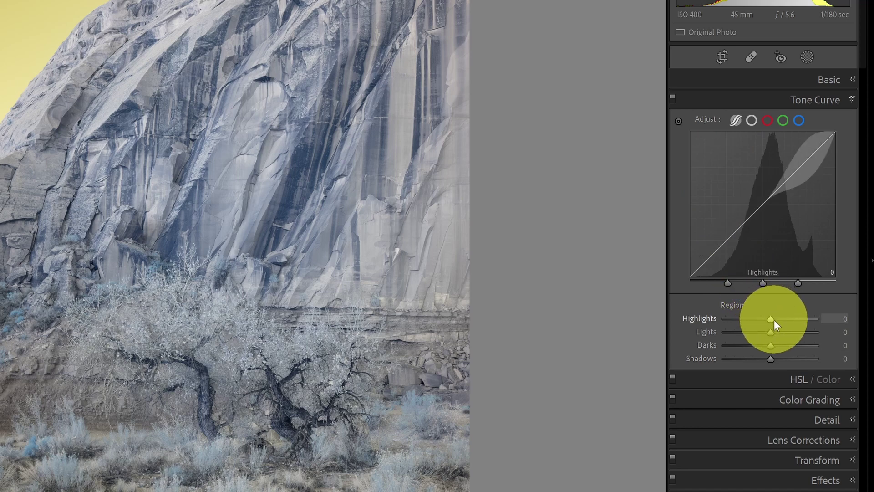
drag(770, 318, 752, 360)
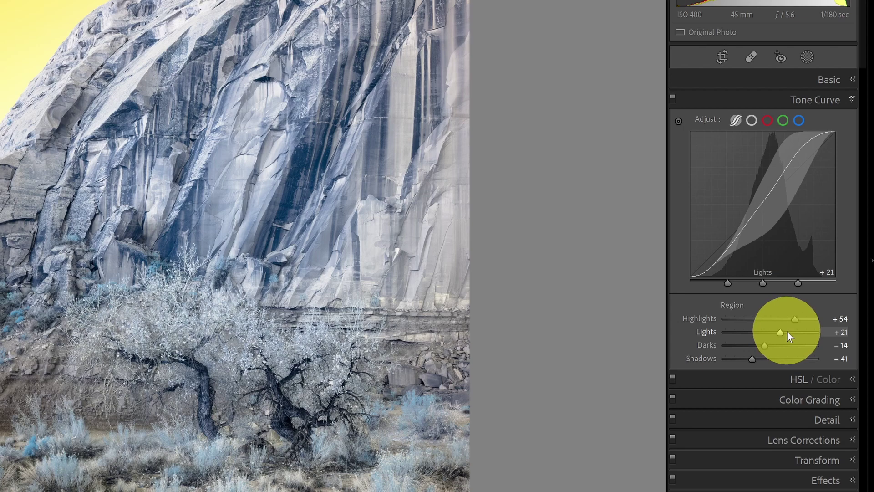
right_click(733, 188)
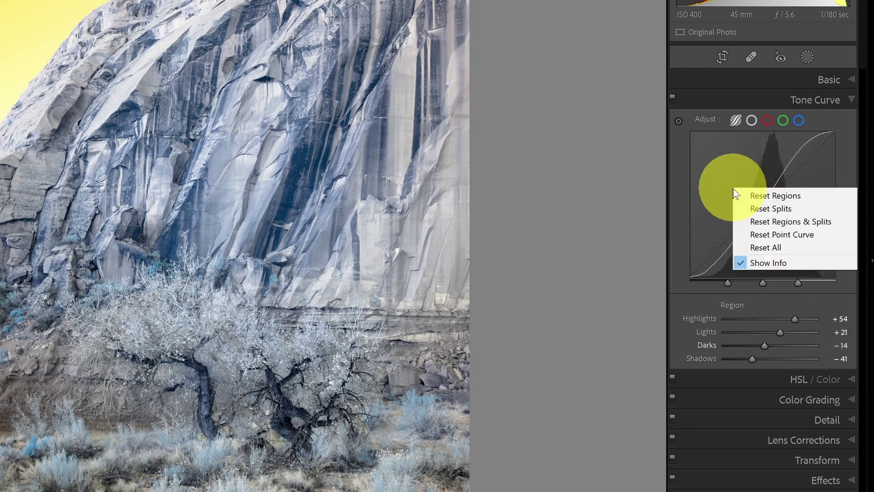
click(766, 198)
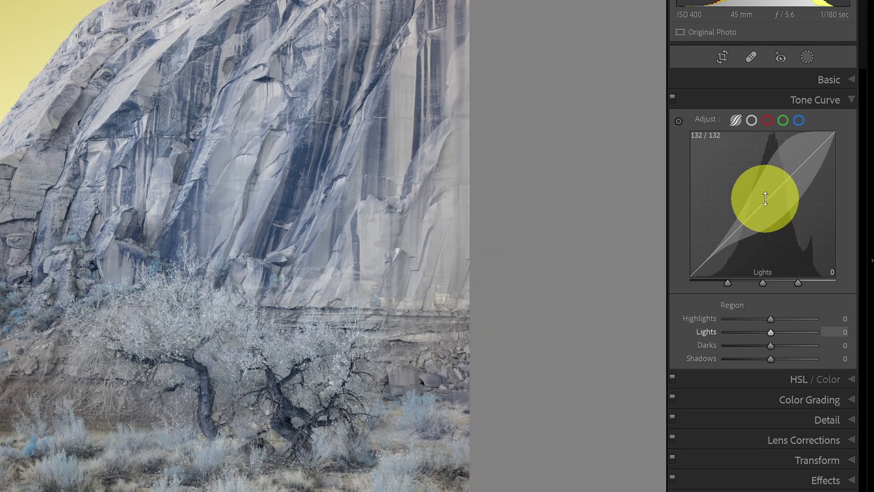
Switch to the point curve and add shadow, midtone and highlight points at about inputs 58, 119 and 187.
click(752, 121)
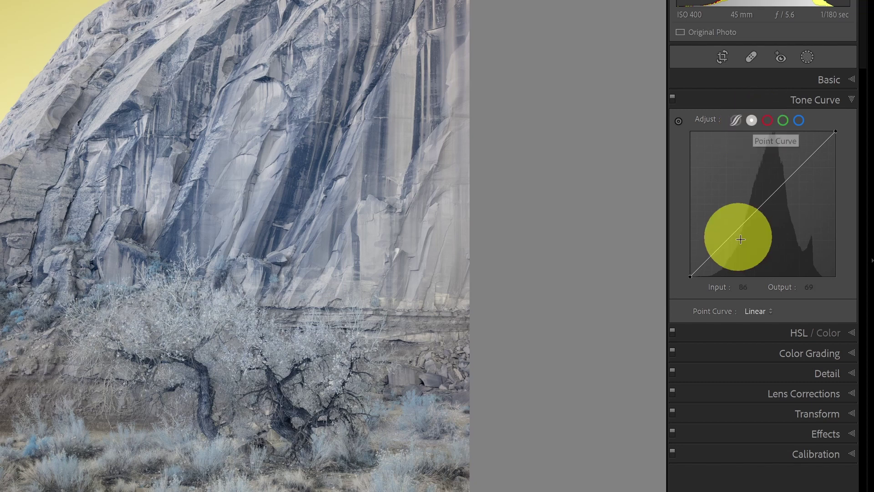
click(724, 241)
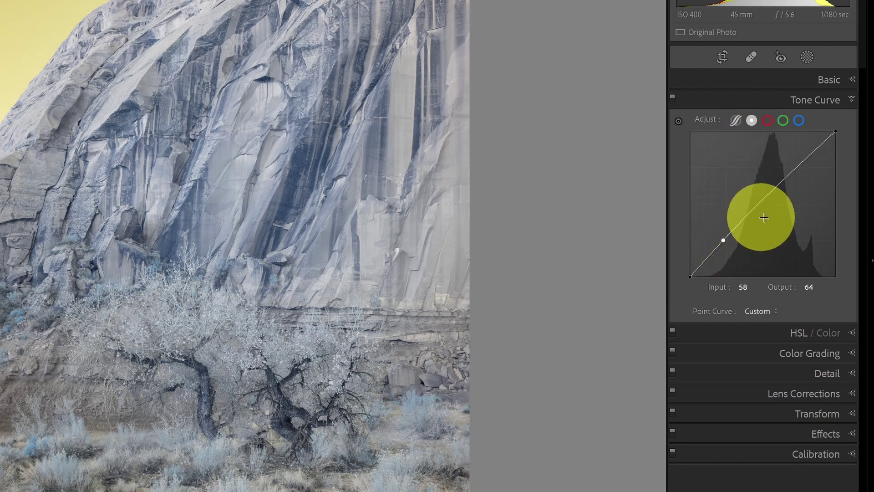
click(758, 204)
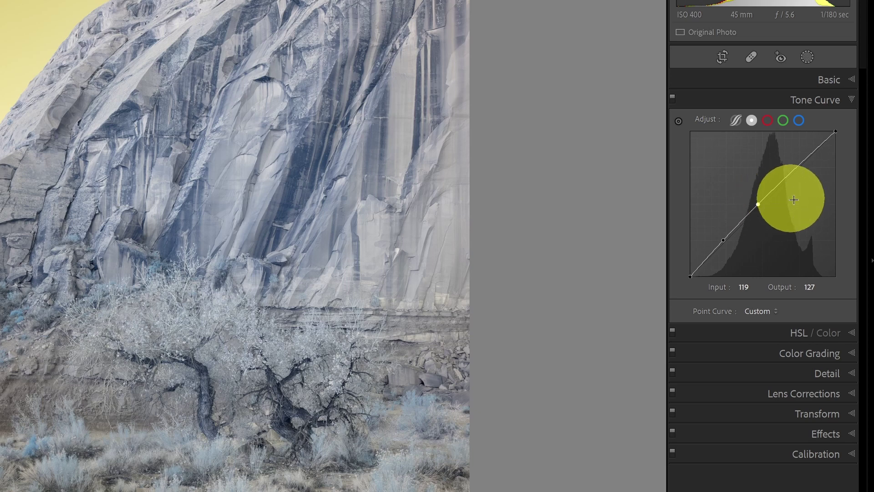
click(797, 169)
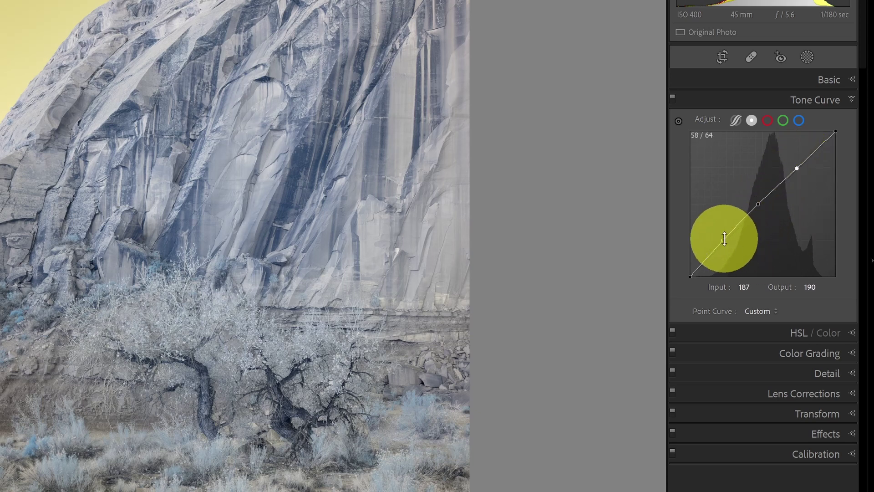
Try an S-curve with the highlight point at 183/213 and the lowest shadow point at 43/21, and reset the channel.
drag(724, 239, 722, 251)
drag(797, 170, 795, 155)
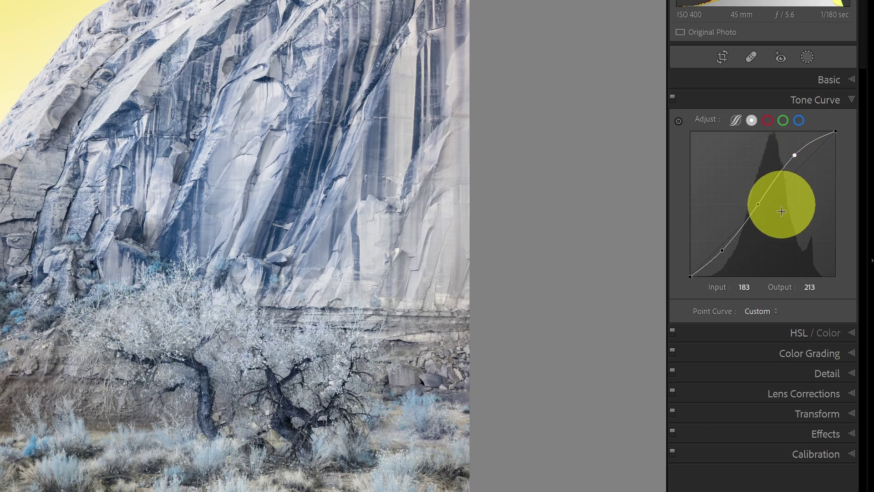
drag(722, 251, 714, 266)
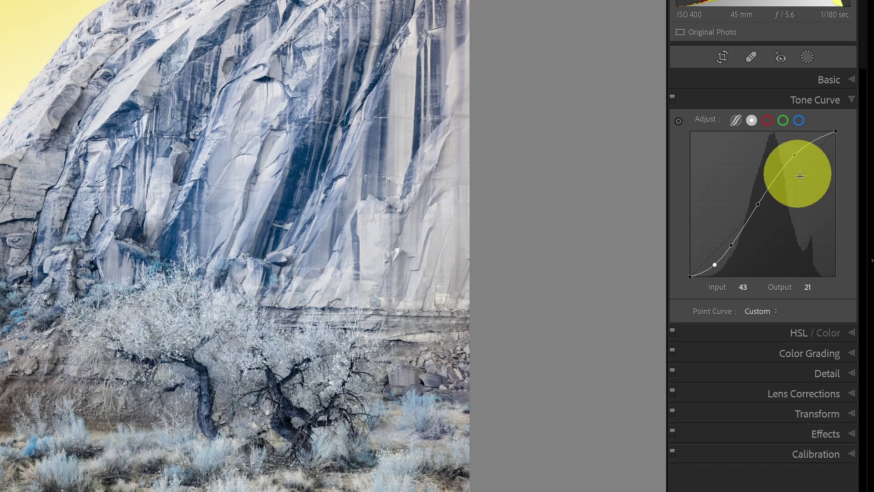
right_click(757, 200)
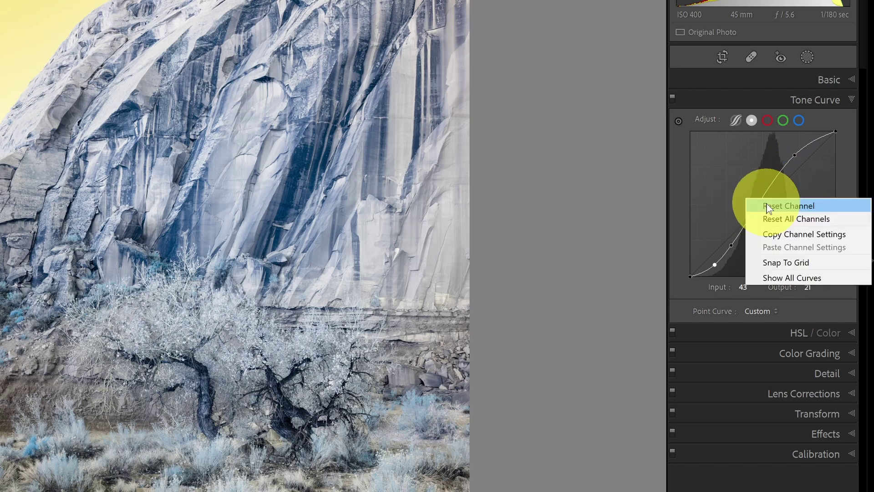
click(766, 205)
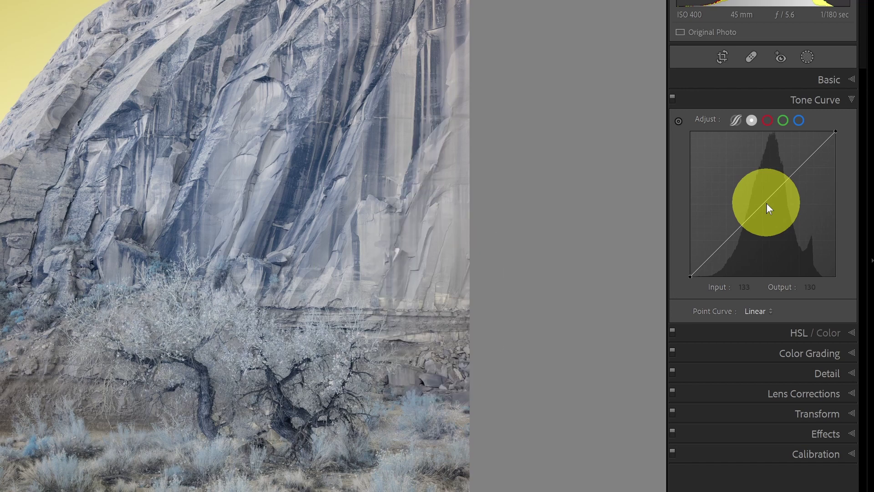
Use targeted curve adjustment on the photo to raise the light rock tone to output 192 and lower the dark streak to 47.
click(679, 122)
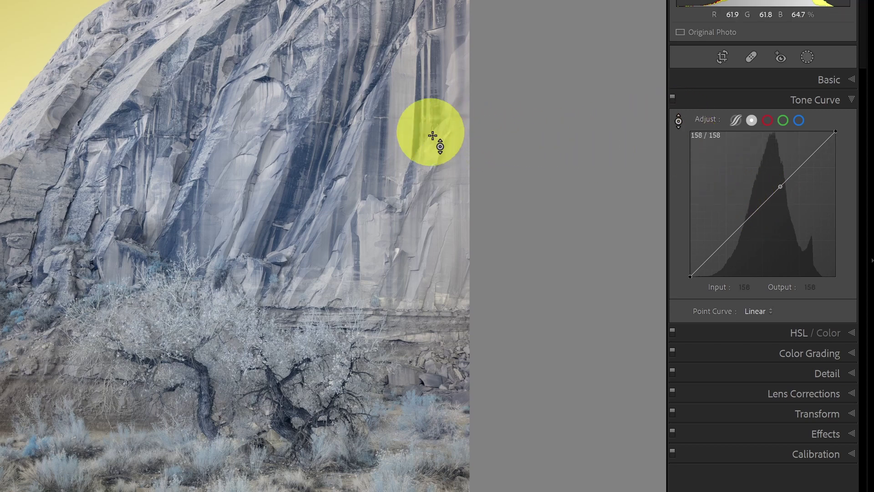
click(401, 143)
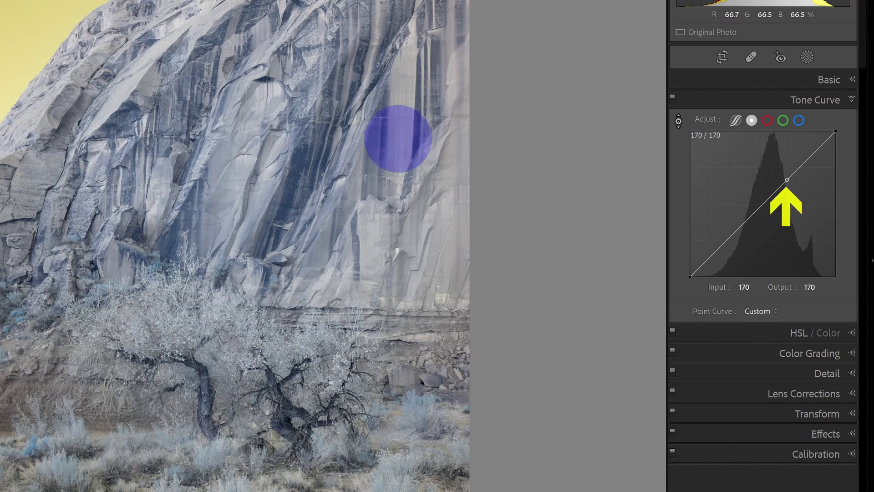
mouse_move(398, 139)
mouse_down()
mouse_move(400, 127)
mouse_move(396, 155)
mouse_move(396, 132)
mouse_up()
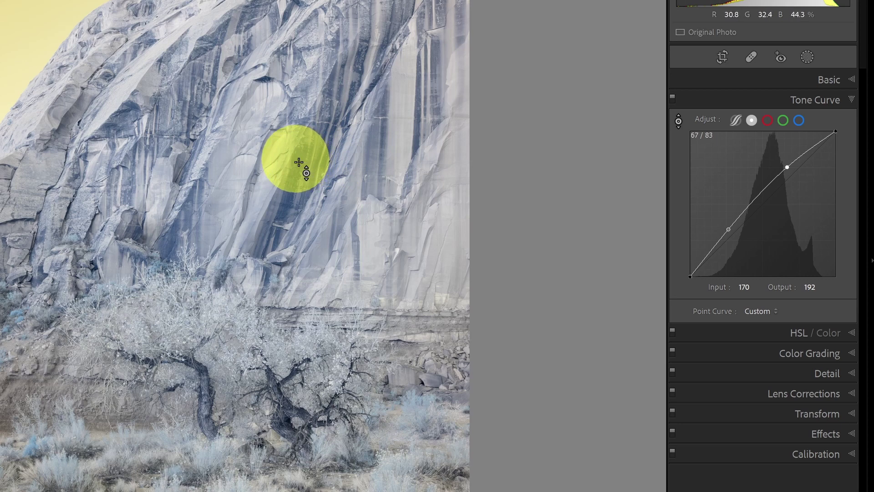
drag(298, 162, 297, 170)
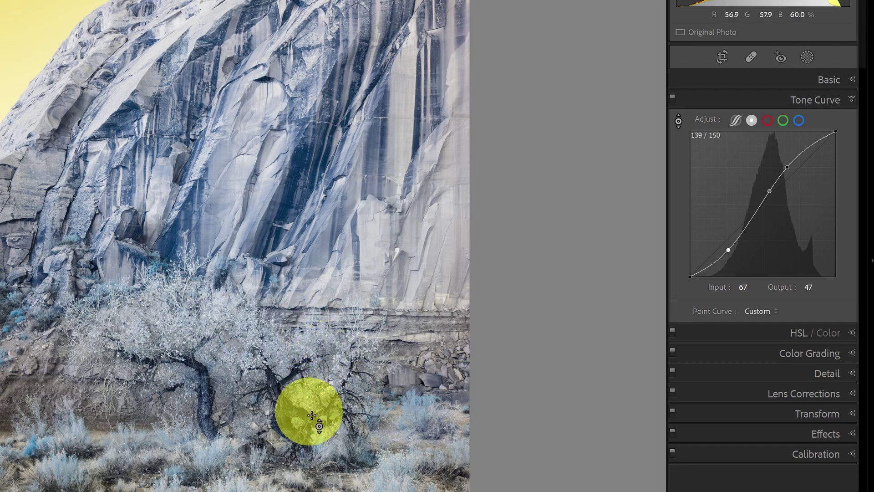
Lower the dark tone at the tree's base to output 13 with targeted adjustment, and reset the curve channel.
click(285, 430)
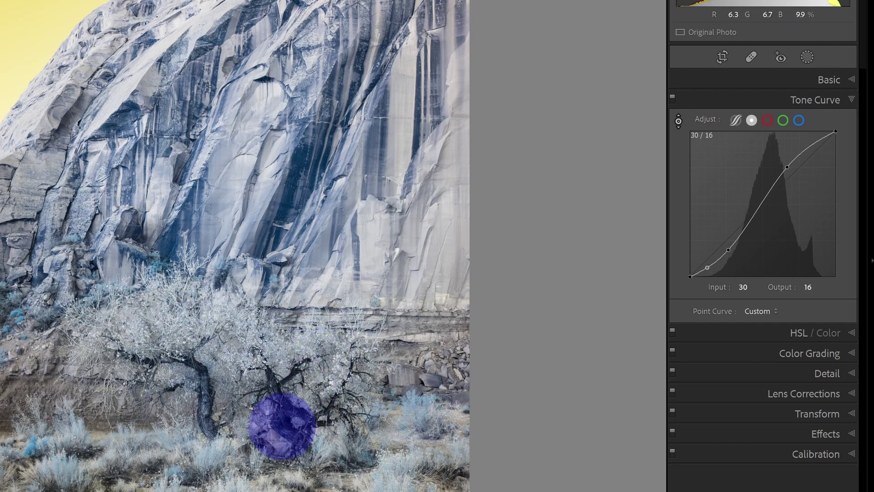
drag(282, 426, 283, 424)
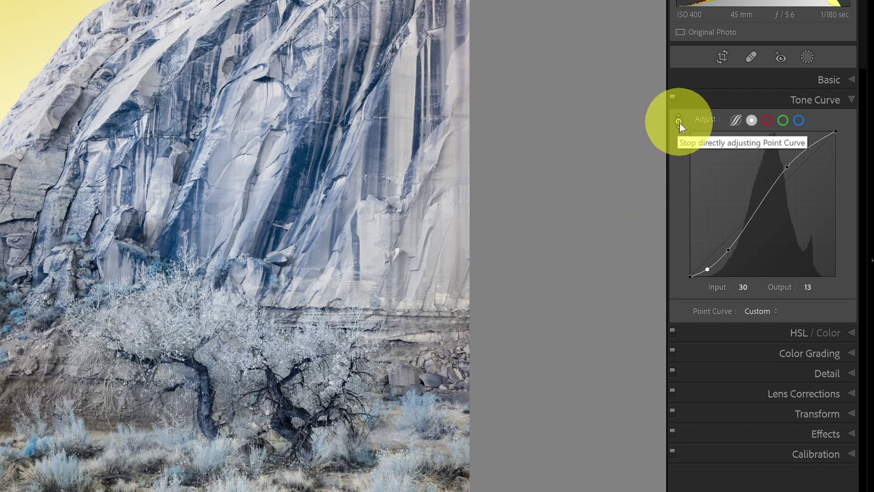
right_click(718, 173)
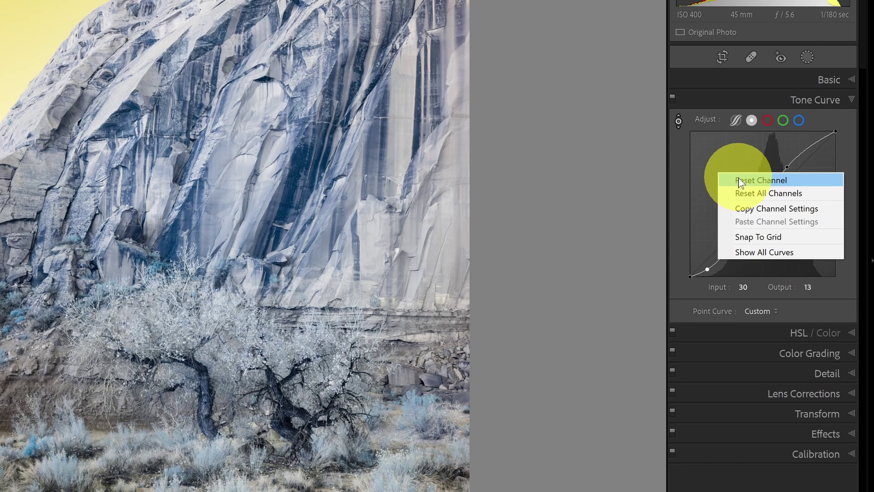
click(739, 180)
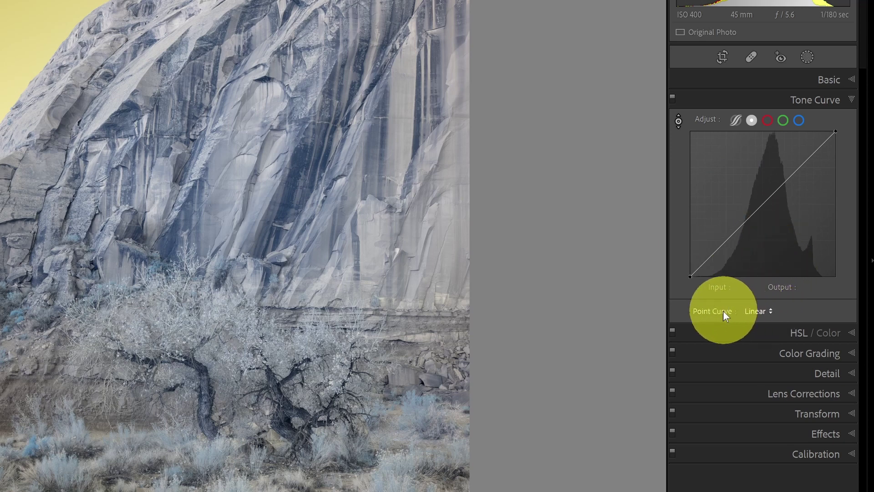
Try the Medium Contrast point curve, switch to Strong Contrast, and move its highlight point to input 199, output 213.
click(761, 310)
click(782, 338)
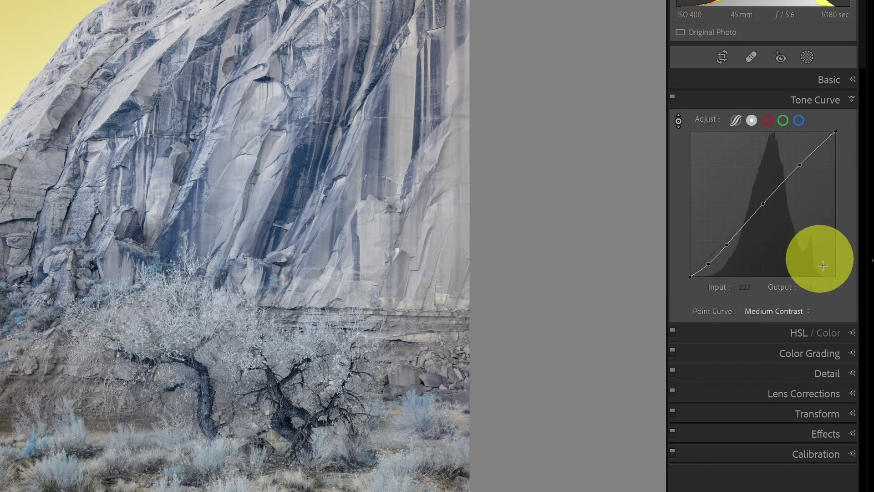
click(793, 311)
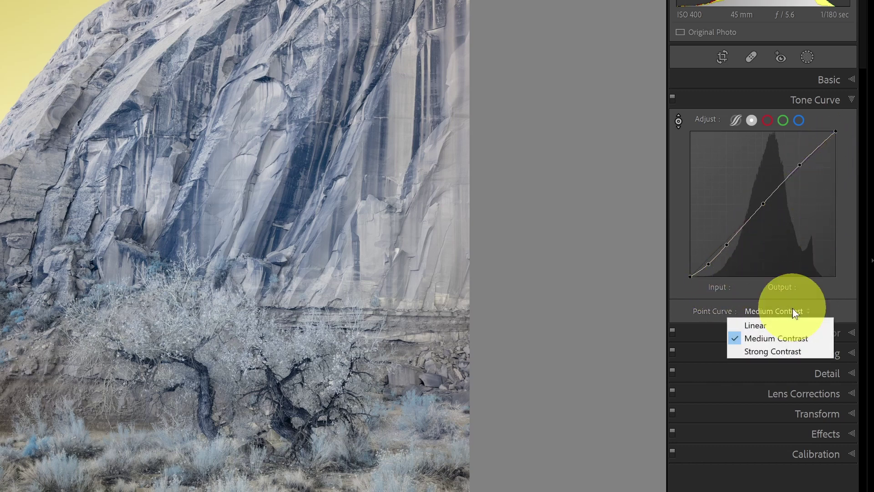
click(774, 351)
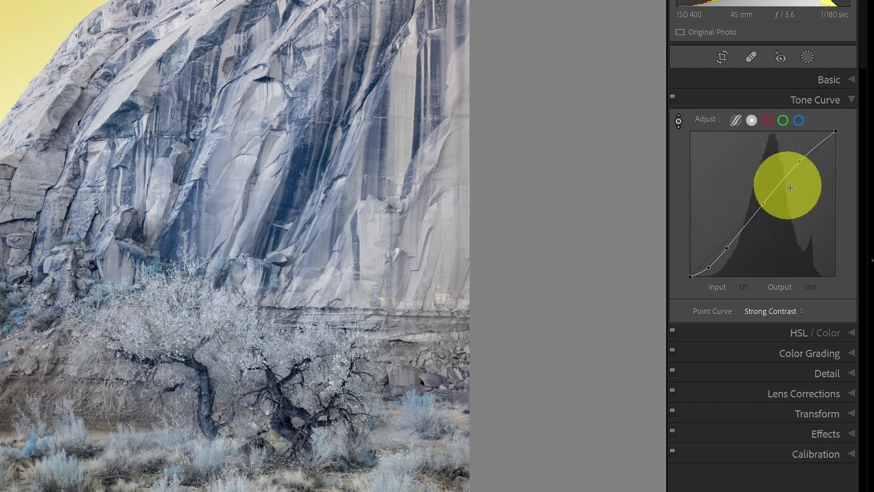
drag(800, 161, 804, 155)
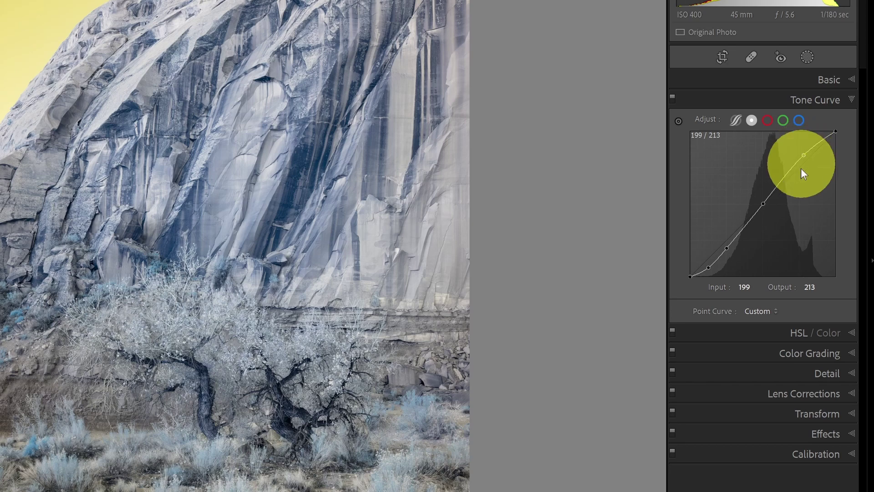
Try moving the tone curve's lower shadow point to input 39, output 18, and reset the curve channel to linear.
drag(727, 248, 712, 266)
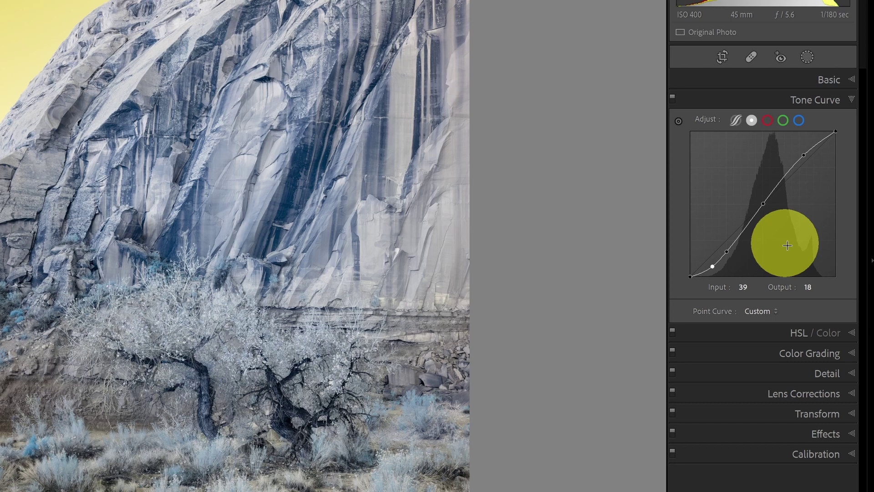
click(775, 311)
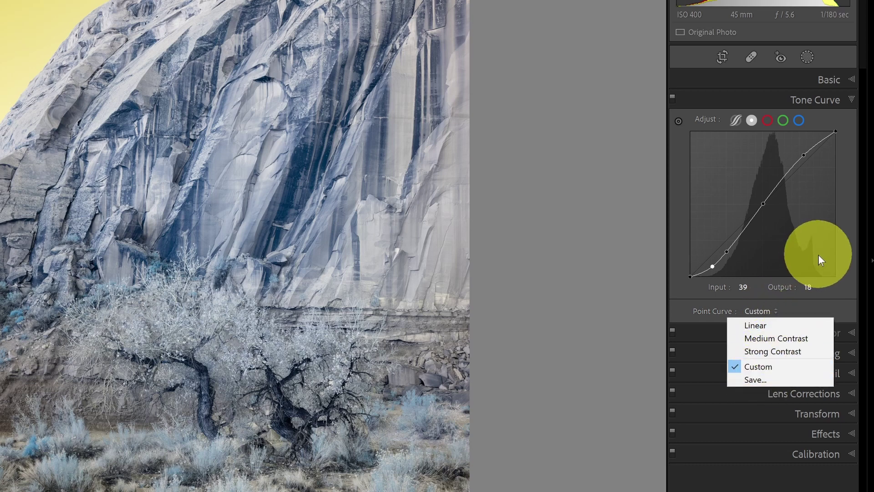
right_click(725, 169)
click(767, 193)
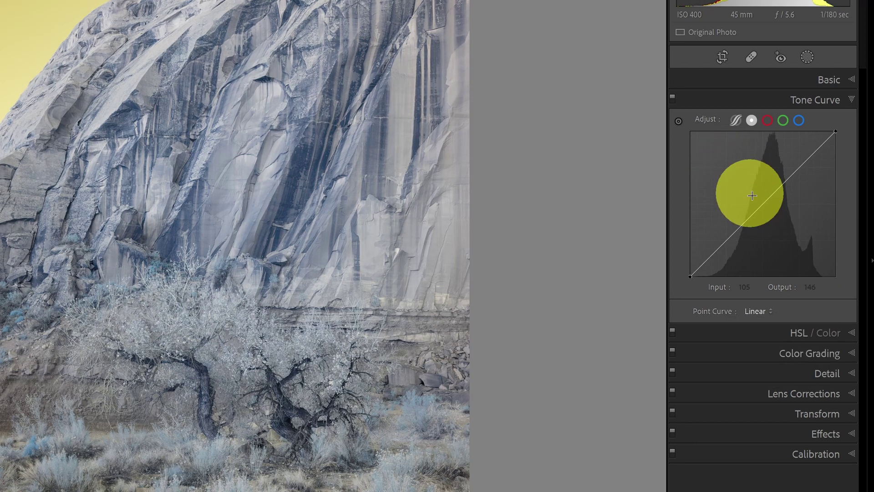
Convert the cliff photo to black and white by applying the B&W 04 profile from the Profile Browser.
click(814, 99)
click(829, 78)
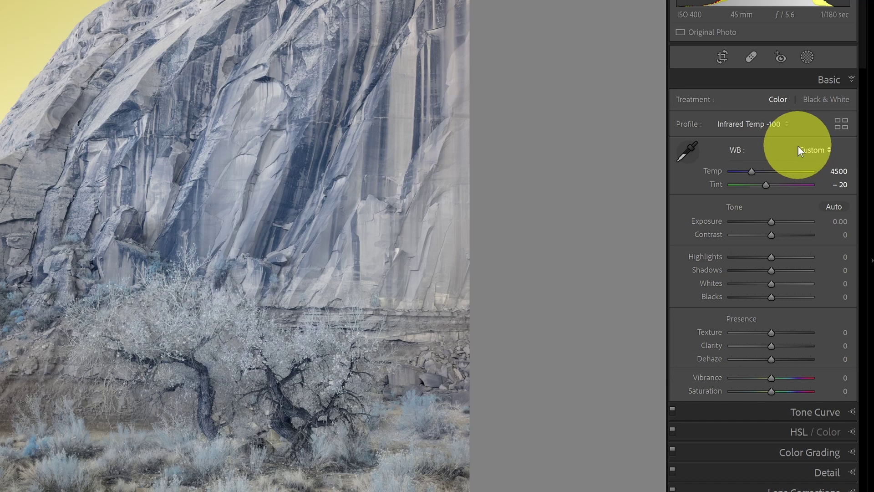
click(839, 126)
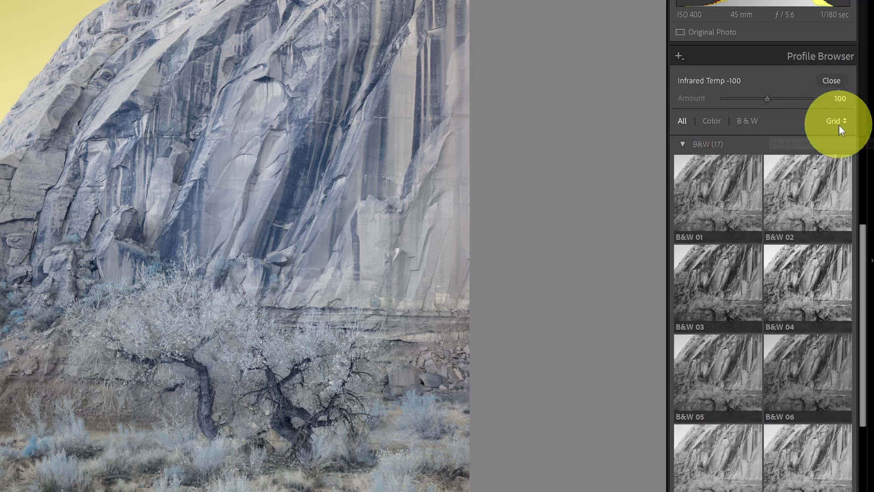
mouse_move(850, 230)
mouse_down()
mouse_move(852, 195)
mouse_move(852, 237)
mouse_up()
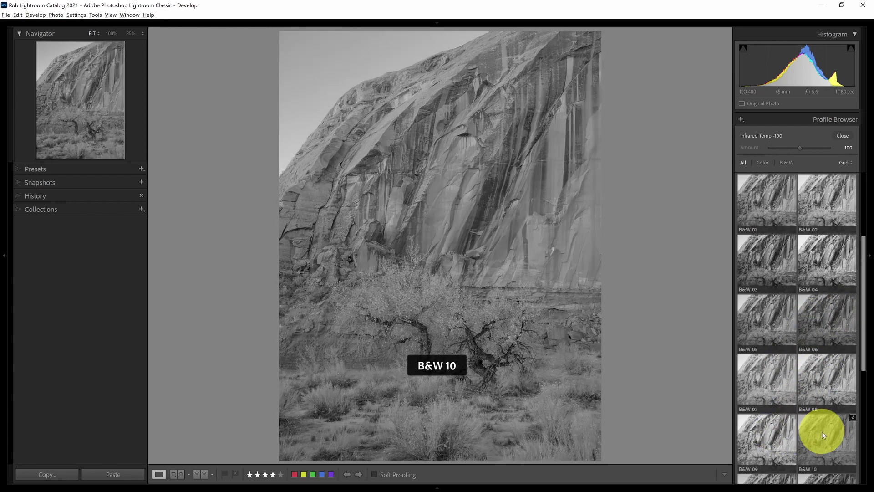
click(832, 269)
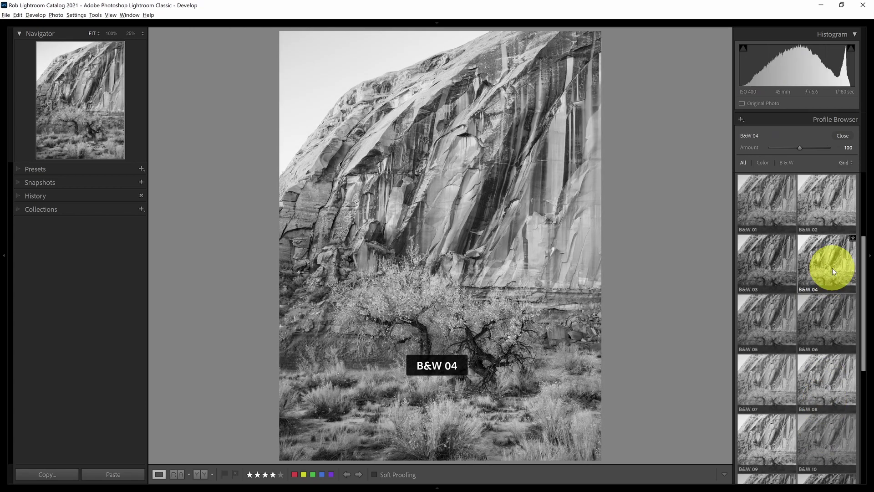
click(843, 136)
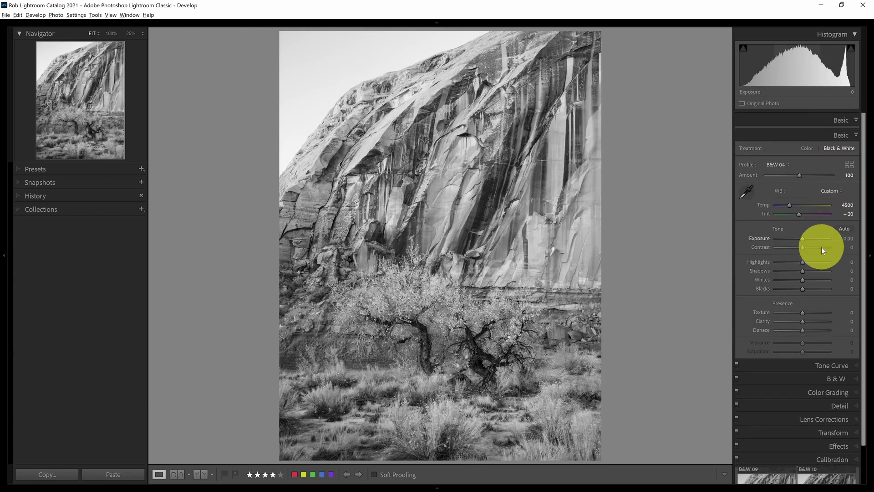
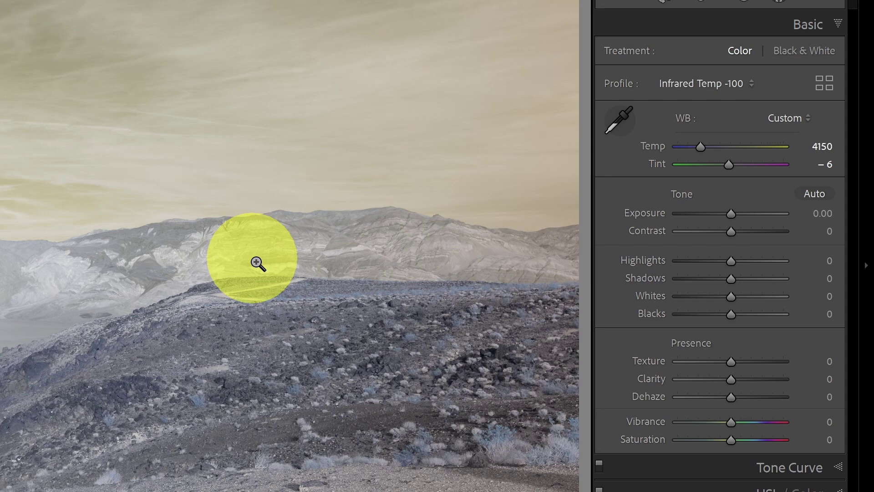
Apply the GFX 50S -100 RB G-Split profile from the IR Color Swap group to the desert valley photo.
click(819, 78)
scroll(774, 150, up, 6)
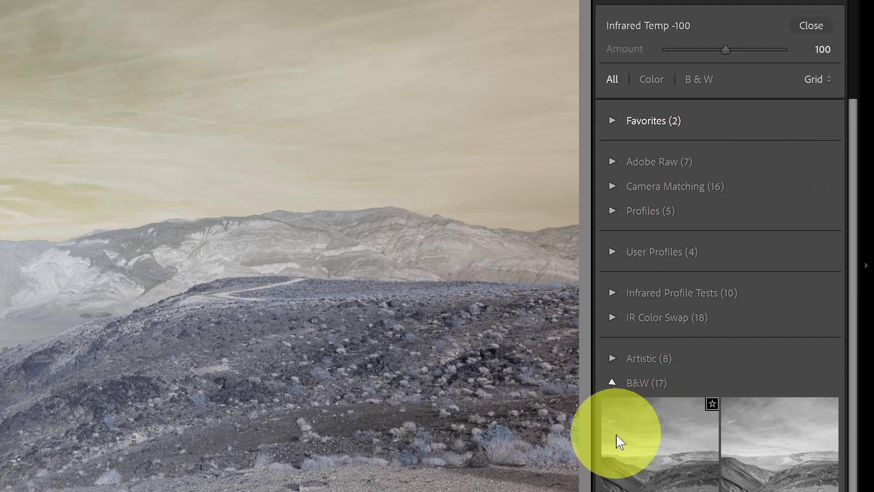
click(646, 382)
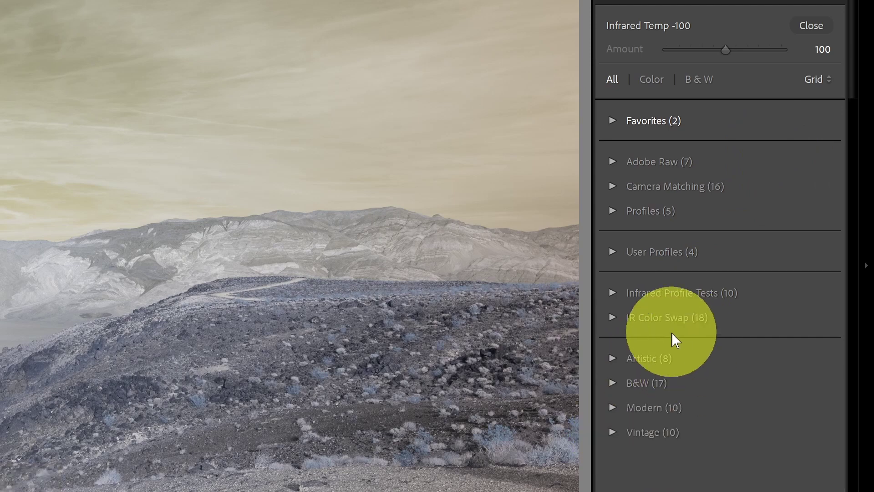
click(670, 316)
drag(853, 189, 853, 296)
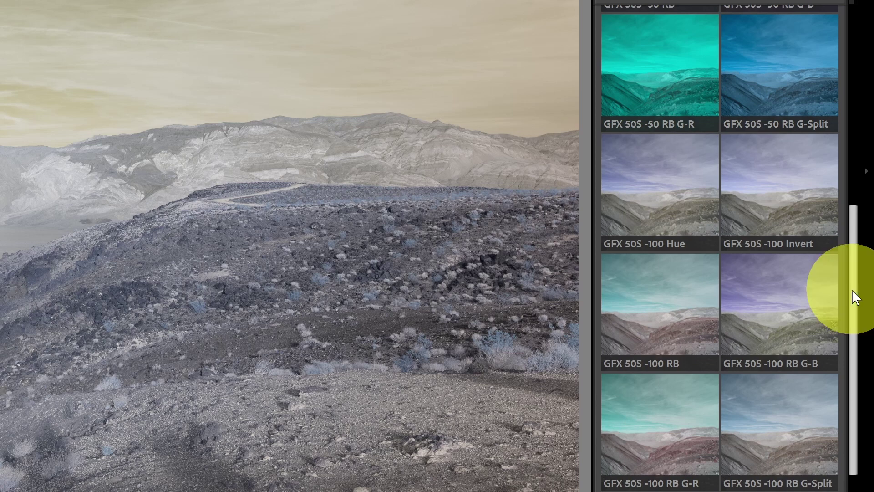
click(766, 421)
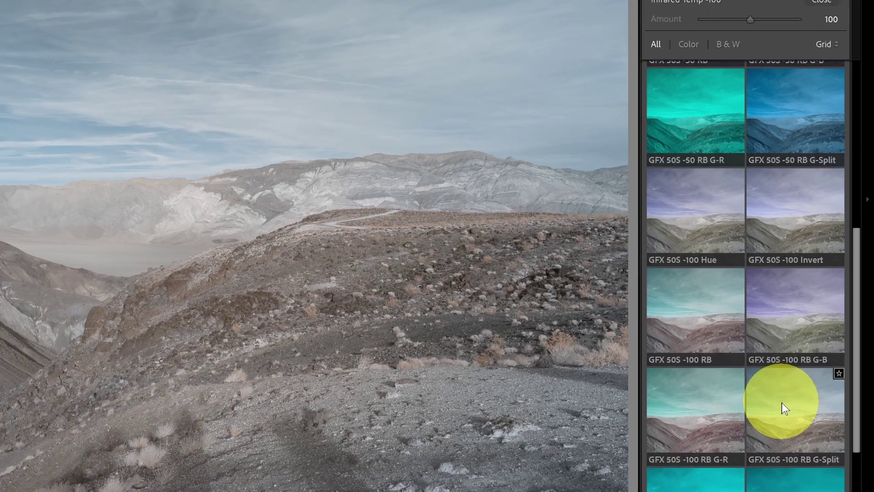
click(764, 418)
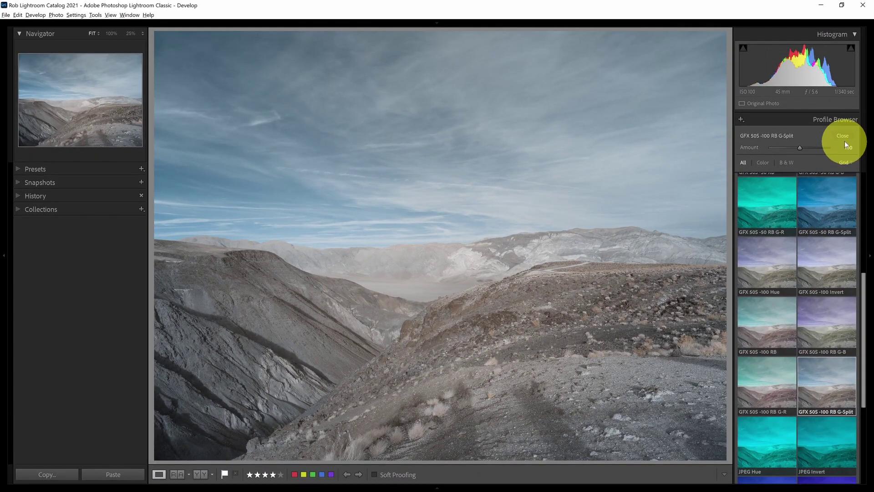
click(838, 103)
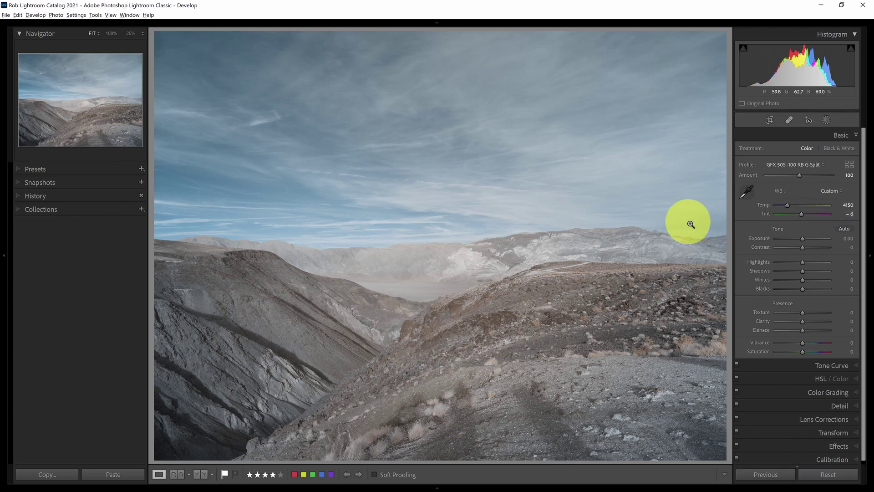
Crop the valley photo to a 16 x 9 aspect, trimming the upper sky, the lower foreground and part of the canyon slope.
key(r)
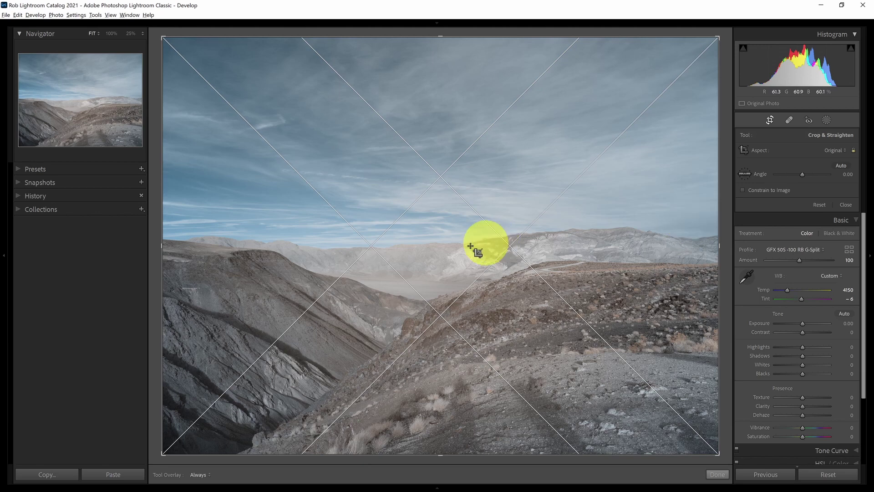
drag(163, 245, 254, 246)
drag(442, 252, 438, 250)
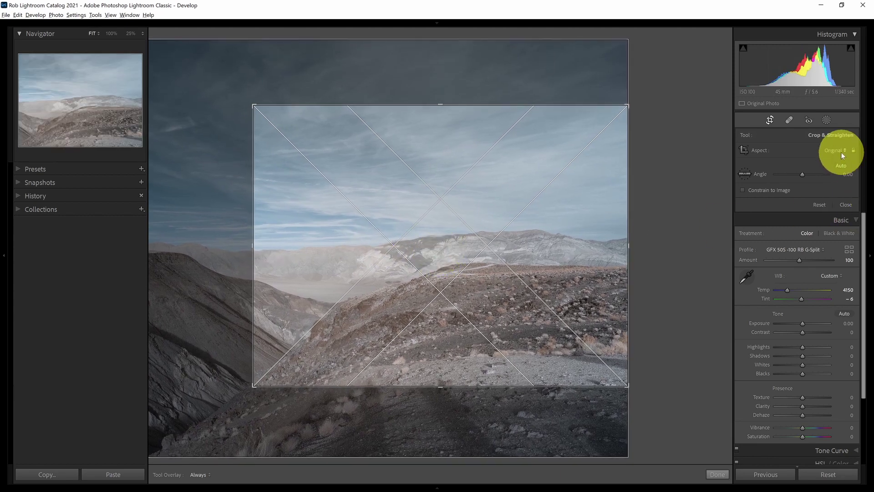
click(841, 153)
click(791, 242)
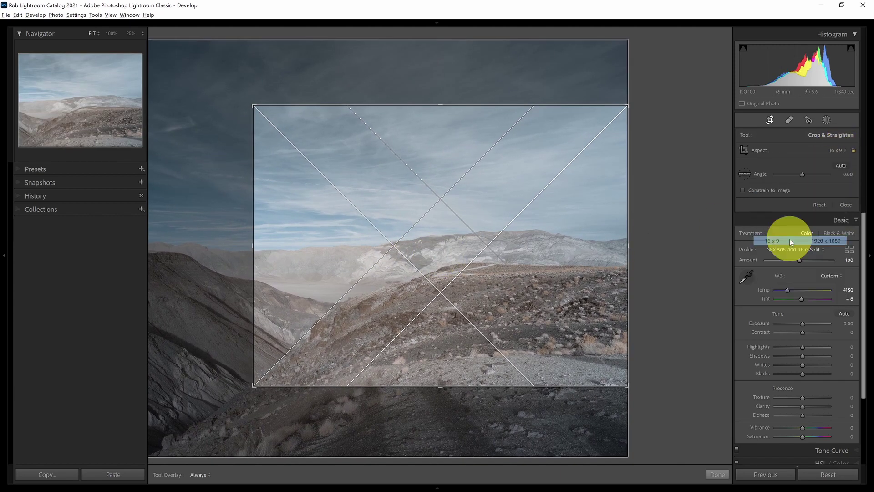
drag(531, 268, 516, 243)
drag(253, 140, 249, 138)
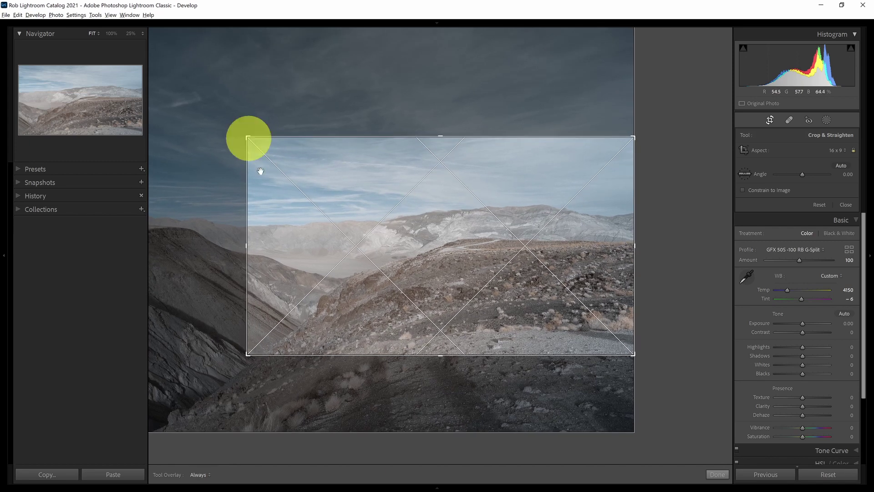
click(718, 474)
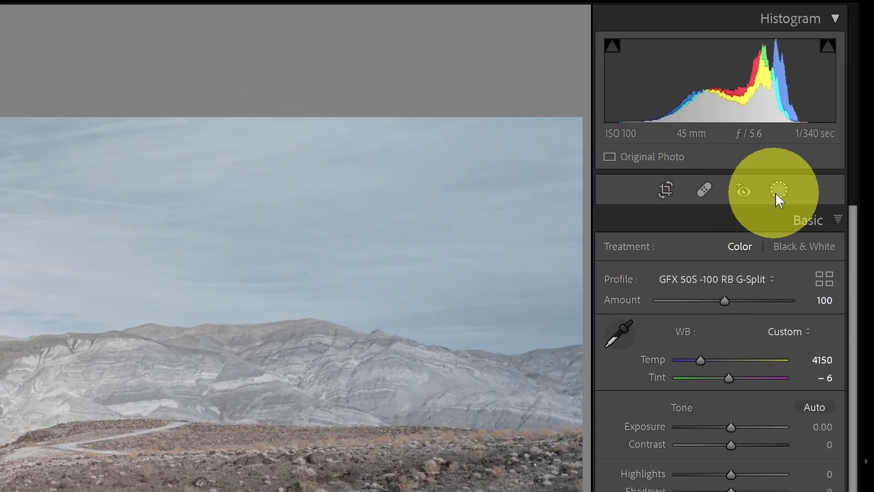
Mask the sky with Select Sky and set the mask's Dehaze to 34.
click(775, 191)
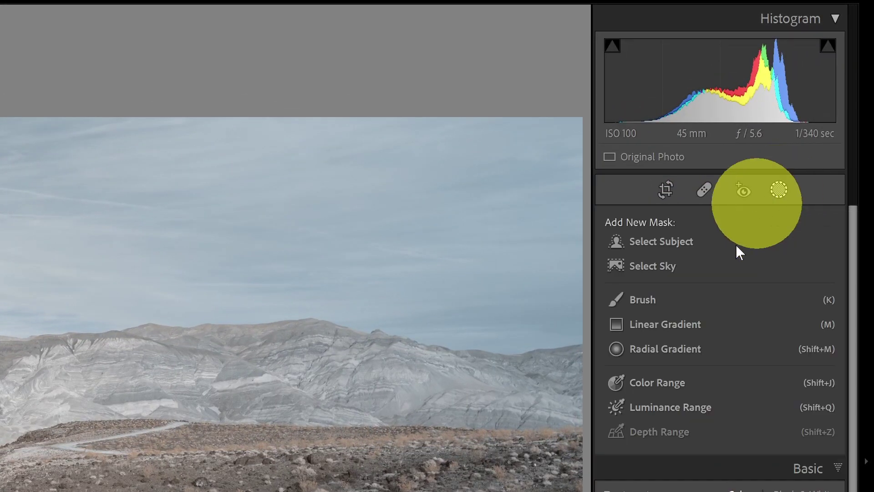
click(658, 266)
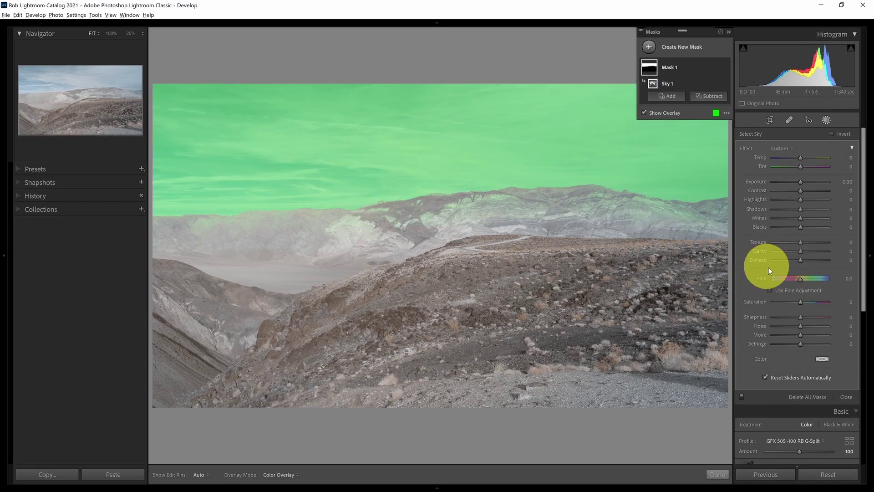
drag(800, 260, 808, 267)
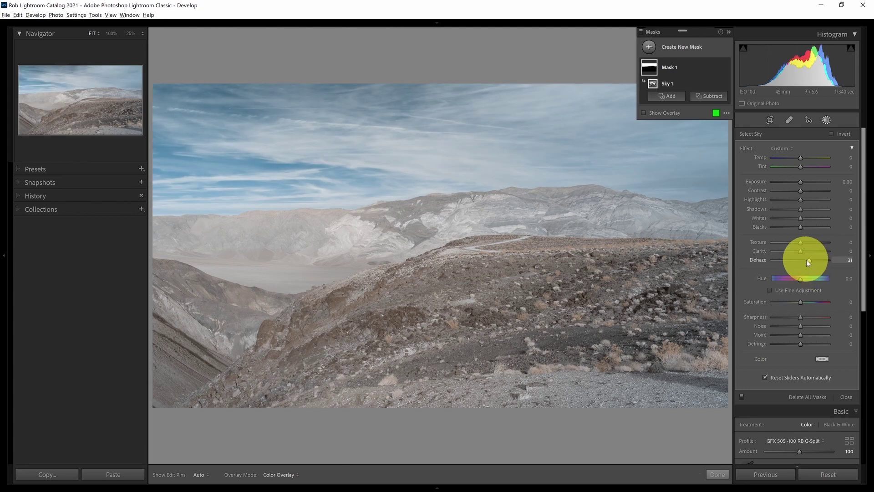
drag(810, 261, 810, 263)
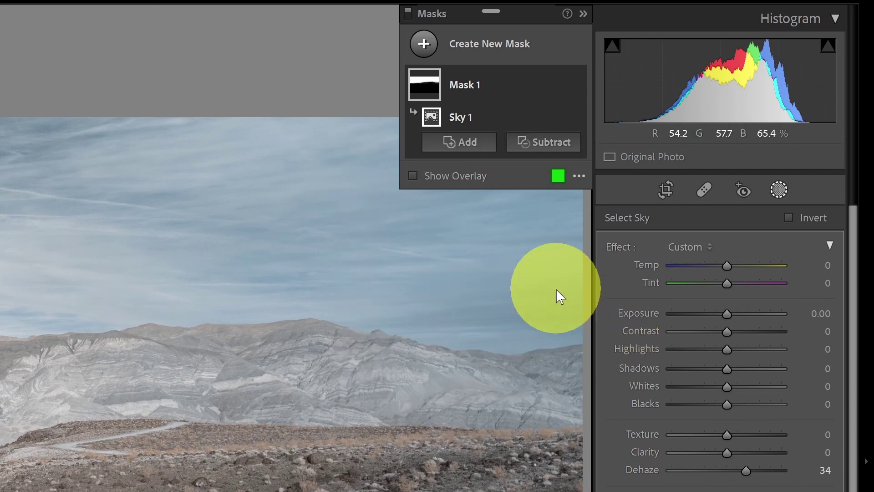
Add a second sky mask inverted to cover the land, set its Contrast to 34, and raise its Texture and Dehaze.
click(425, 54)
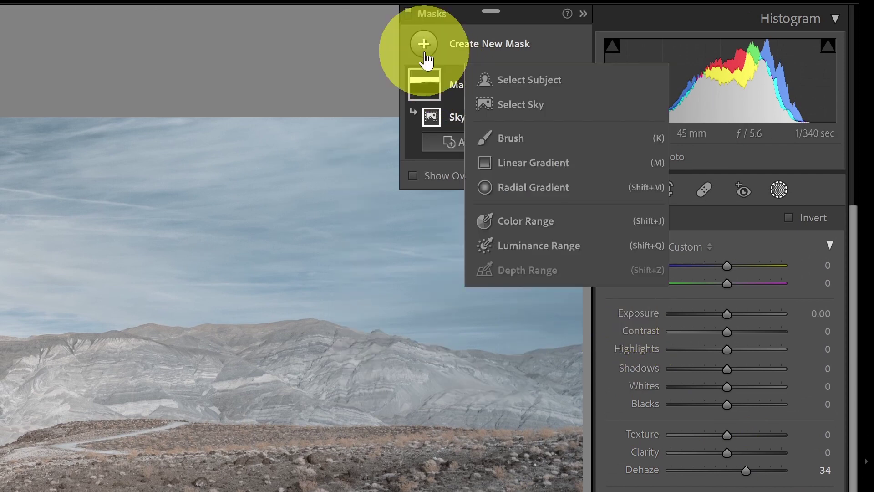
click(514, 104)
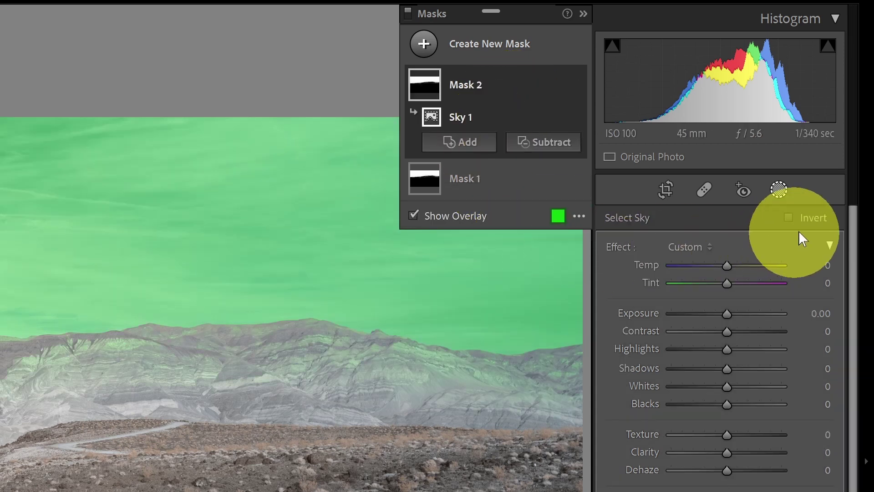
click(810, 217)
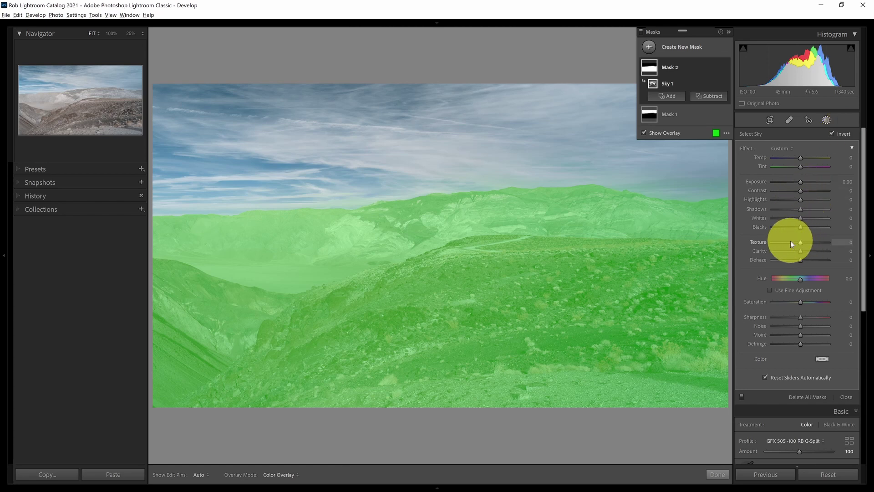
drag(801, 192, 810, 193)
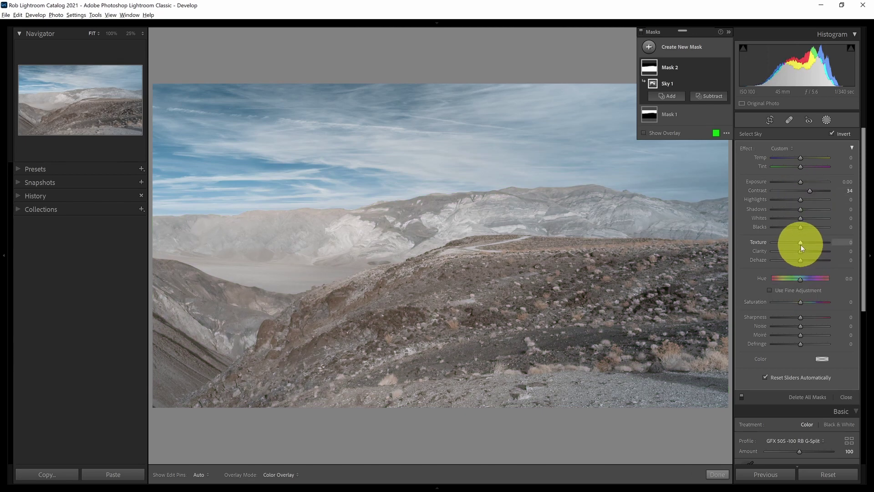
drag(801, 245, 804, 260)
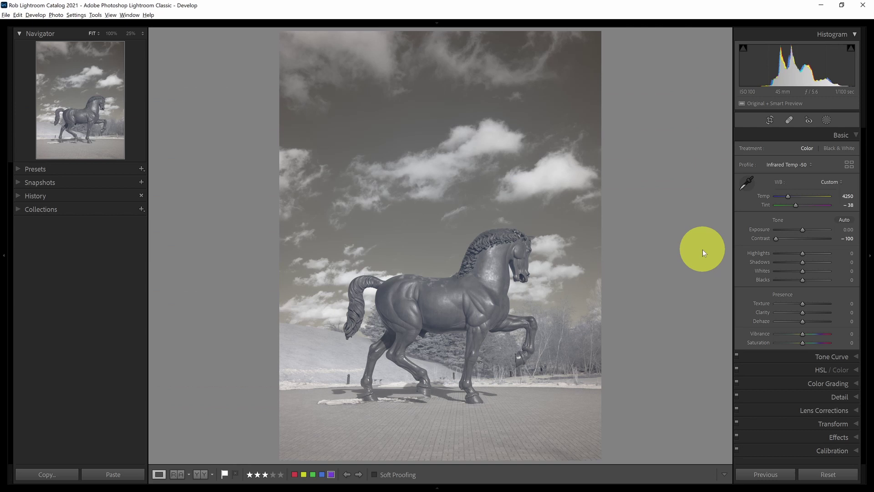
Mask the horse statue with Select Subject and set Contrast to 32, Texture to 11, Clarity to 39 and Dehaze to 20.
click(827, 119)
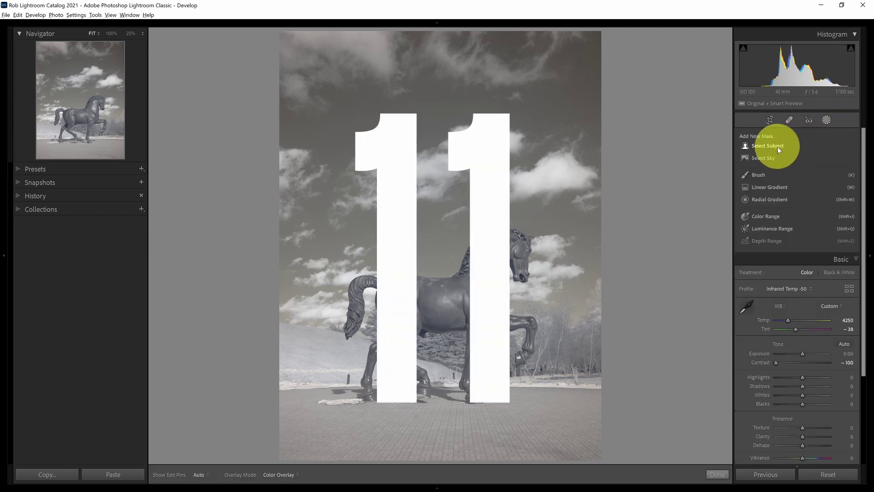
click(777, 147)
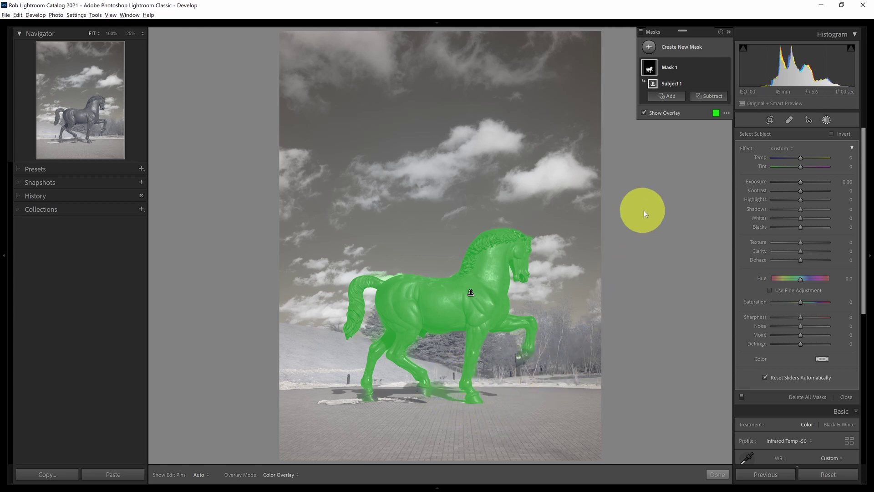
key(o)
drag(801, 191, 810, 190)
drag(801, 243, 806, 261)
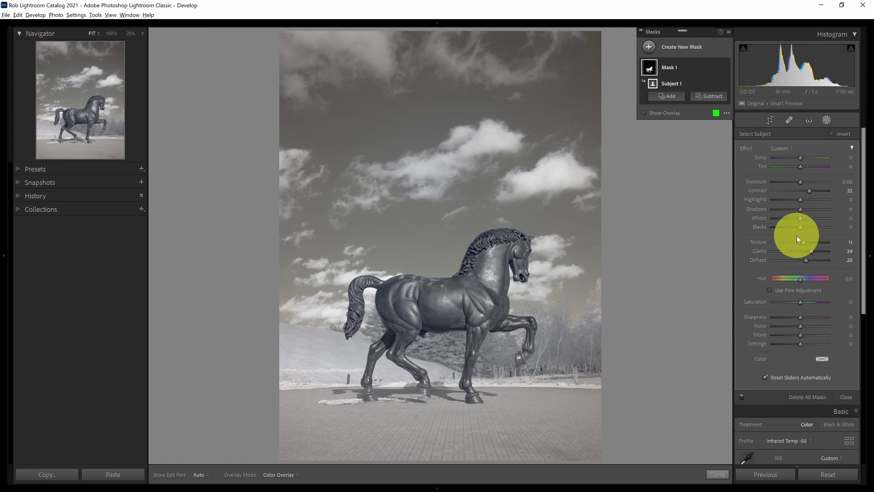
Add a new Select Subject mask and invert it to cover the background around the horse.
click(648, 47)
click(708, 64)
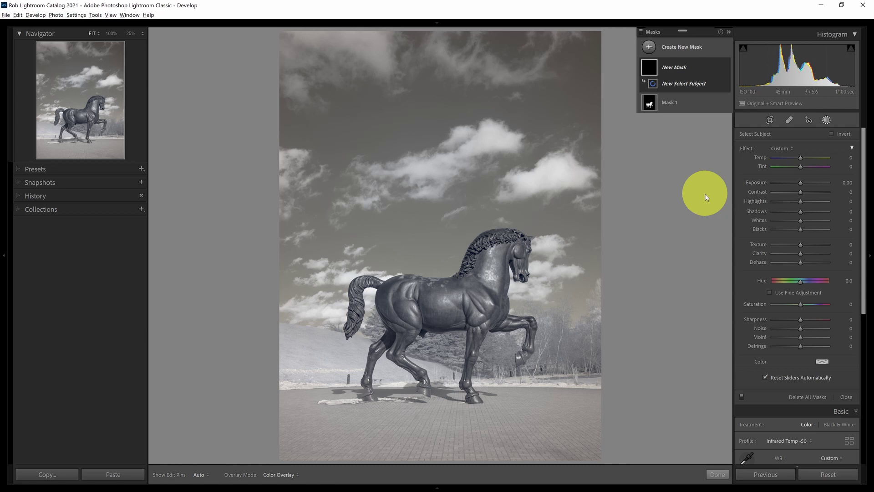
click(831, 134)
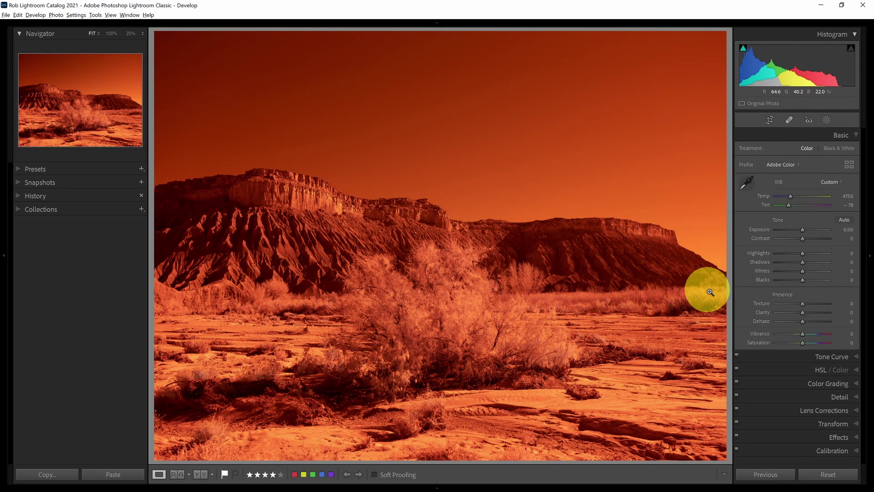
Apply the Infrared Temp -100 profile and sample the white balance from the mesa's dark slope.
click(796, 165)
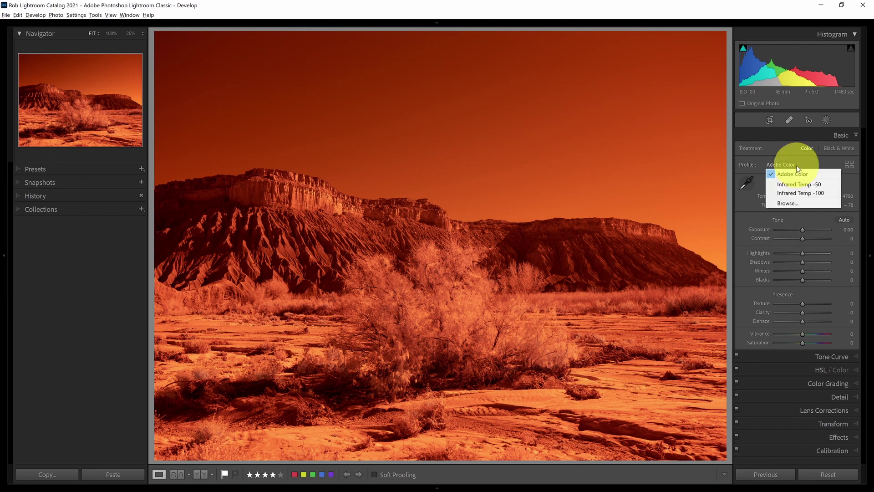
click(797, 192)
click(751, 181)
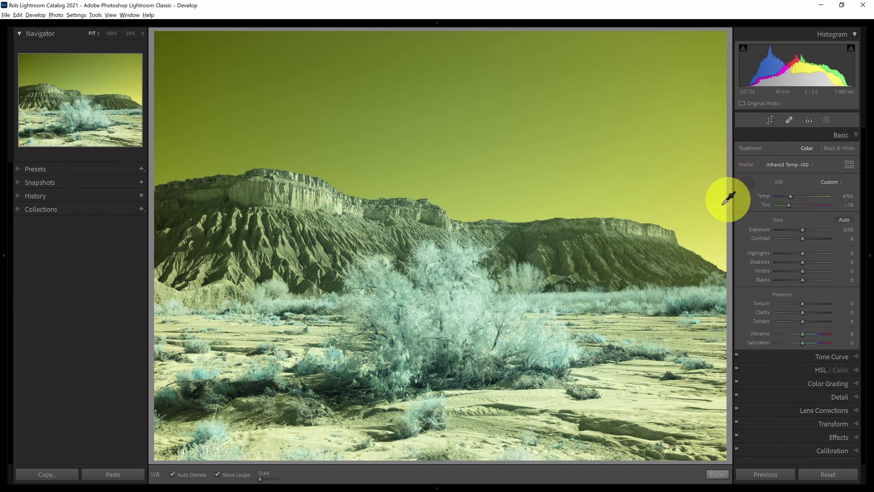
click(635, 229)
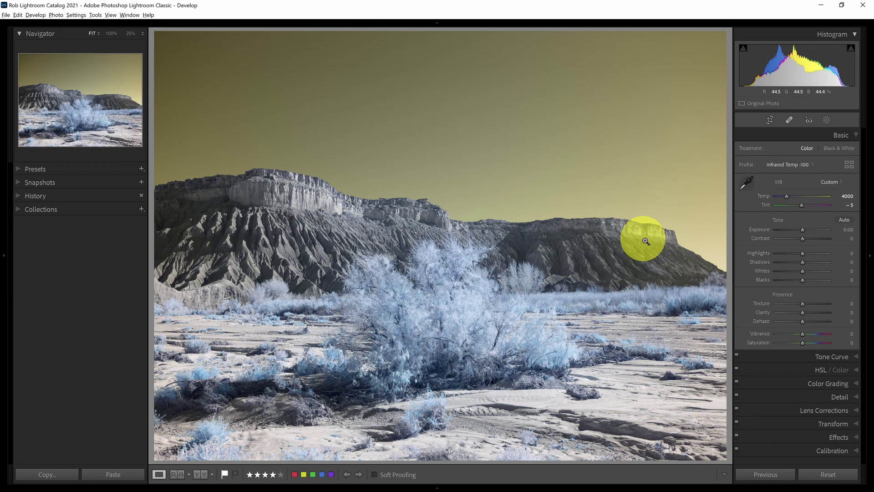
Browse the color-swap profiles and apply GFX 50S -100 RB to the desert photo.
click(849, 164)
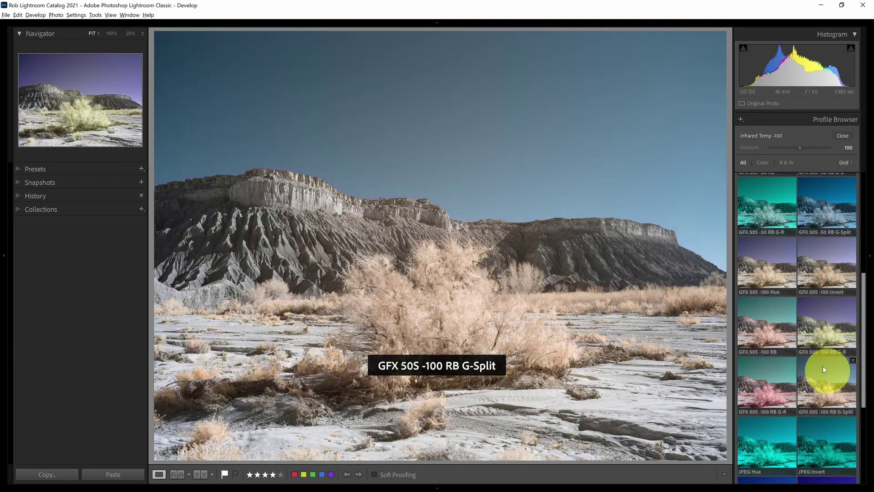
click(761, 331)
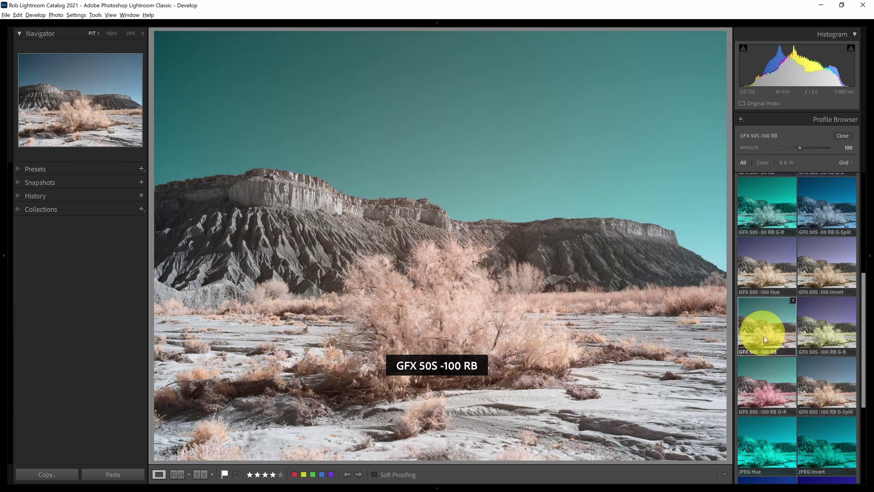
click(842, 136)
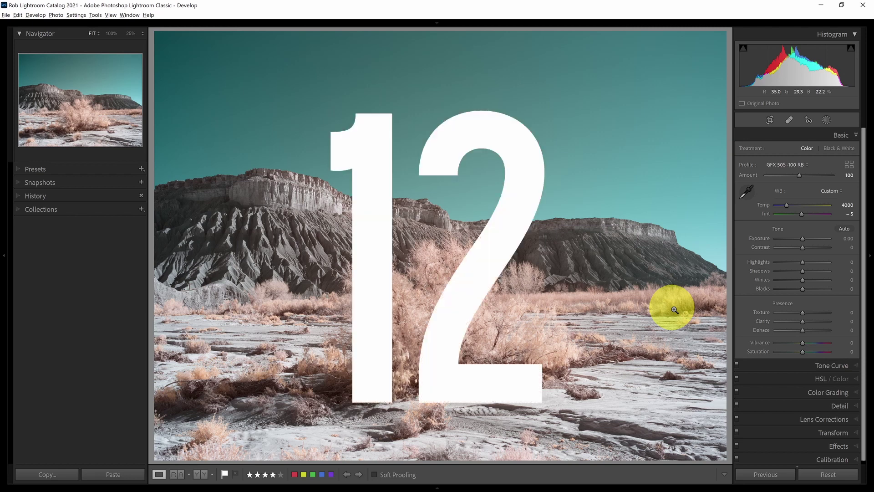
Use the HSL Luminance targeted adjustment on the photo to set Blue to -47 and Aqua to -1.
click(823, 383)
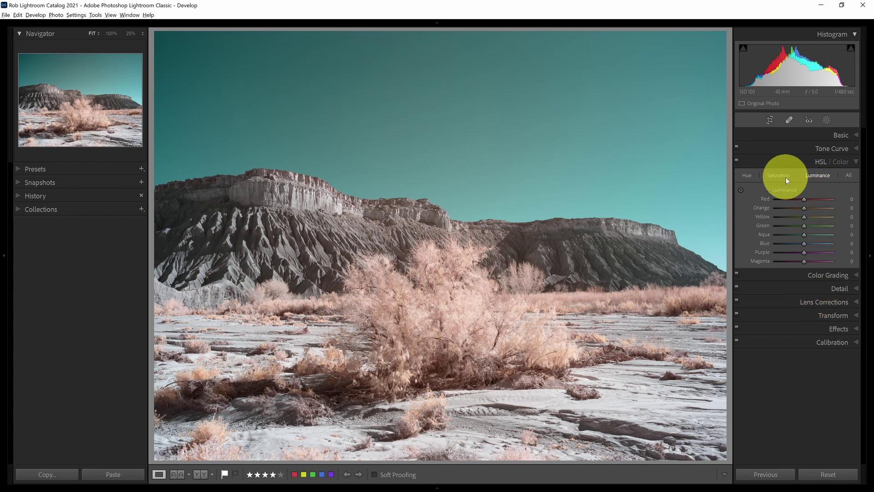
click(741, 190)
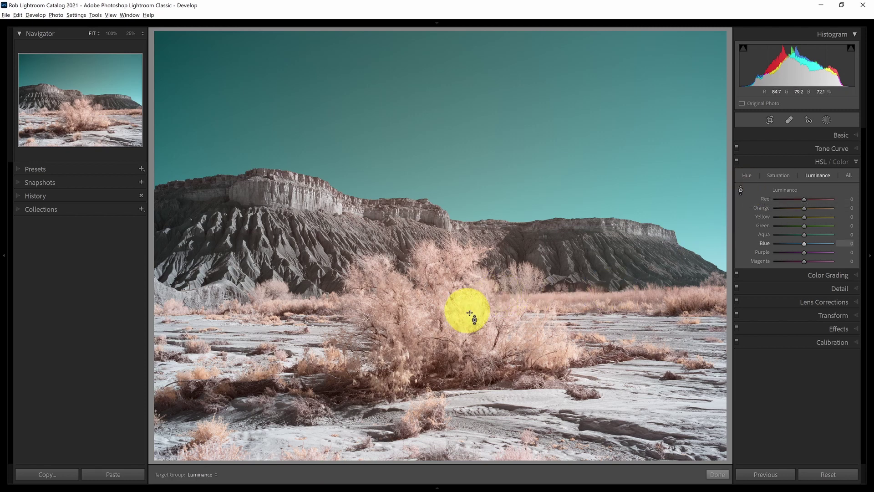
mouse_move(469, 313)
mouse_down()
mouse_move(470, 322)
mouse_move(468, 301)
mouse_move(468, 325)
mouse_move(468, 300)
mouse_move(468, 322)
mouse_up()
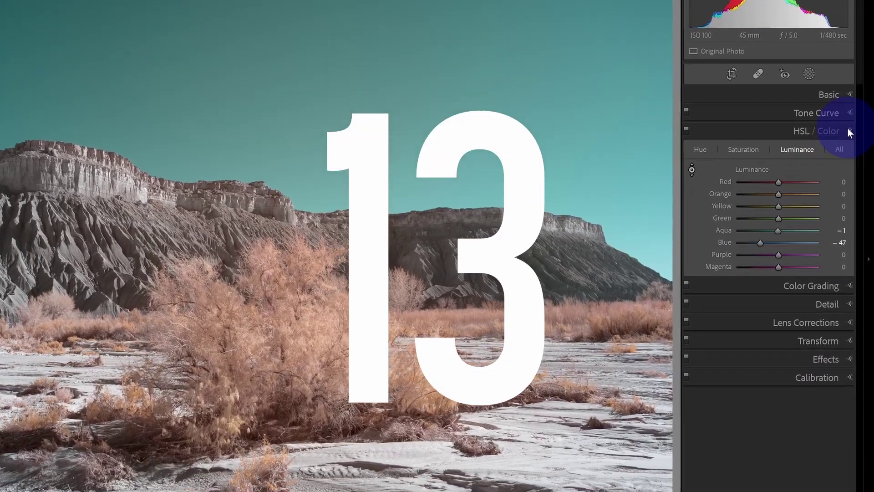
Color-grade the shadows with a warm tone sampled from the bush, then reduce it to Hue 36 and Saturation 23.
click(846, 137)
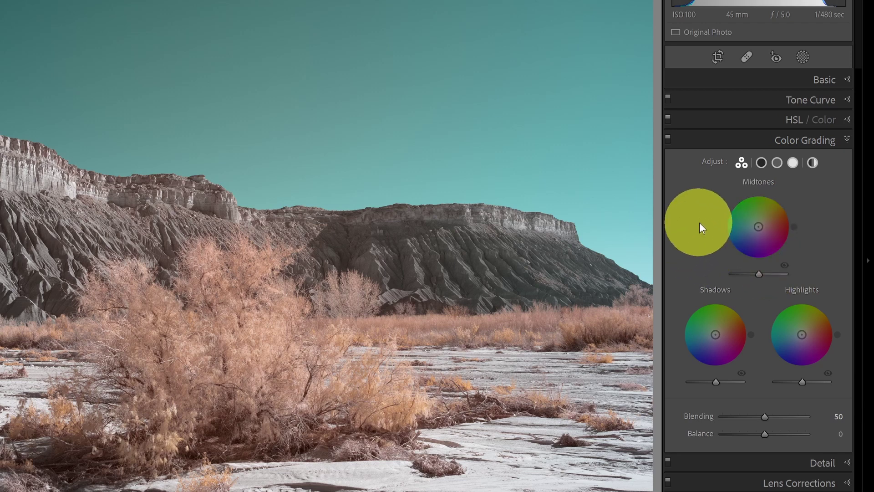
click(761, 164)
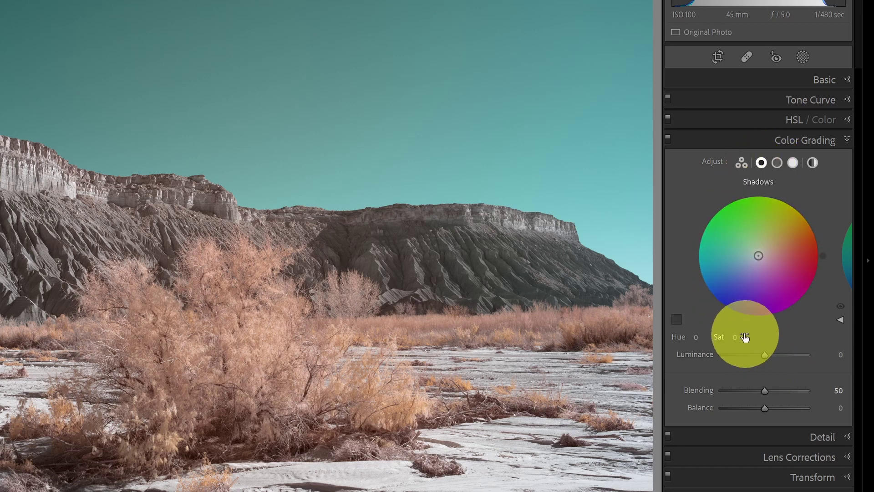
click(676, 320)
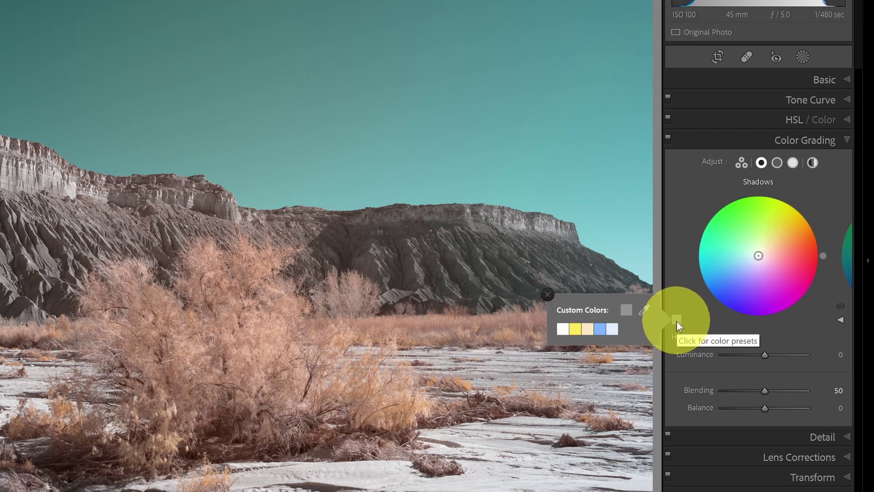
drag(645, 310, 272, 341)
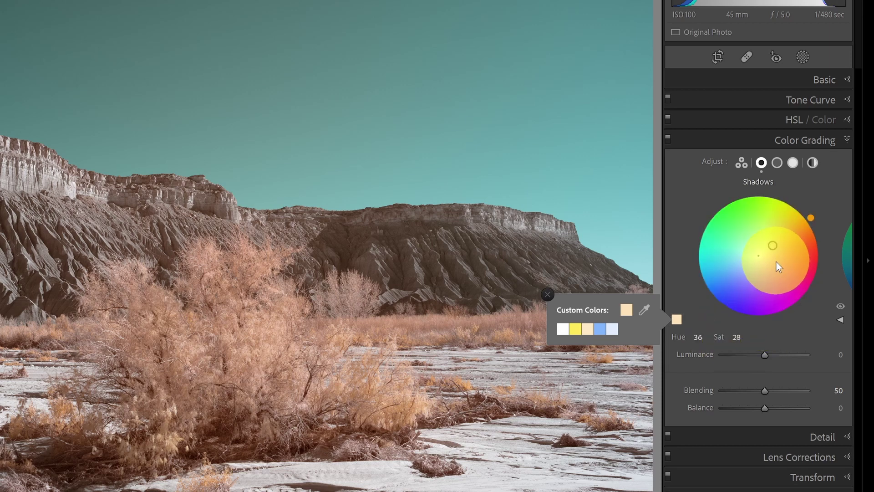
mouse_move(783, 254)
mouse_down()
mouse_move(783, 236)
mouse_move(770, 248)
mouse_up()
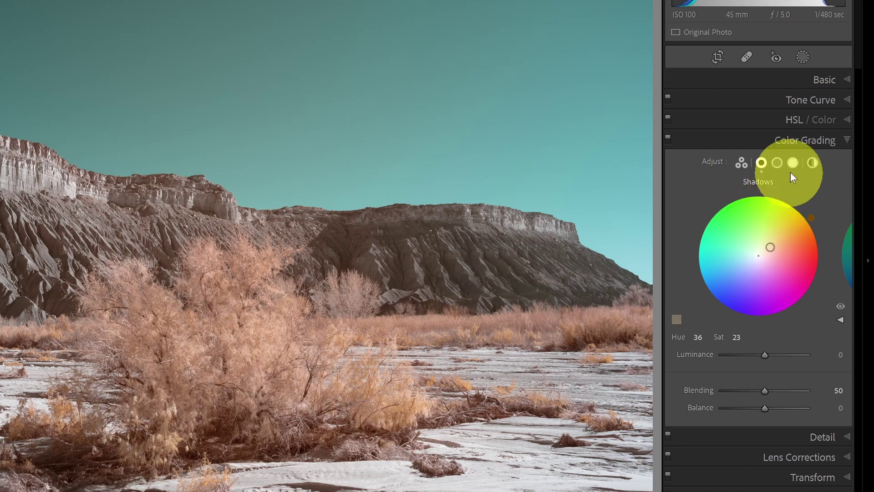
Color-grade the highlights with a cyan tone sampled from the sky, adjusted to Hue 191 and Saturation 16.
click(795, 163)
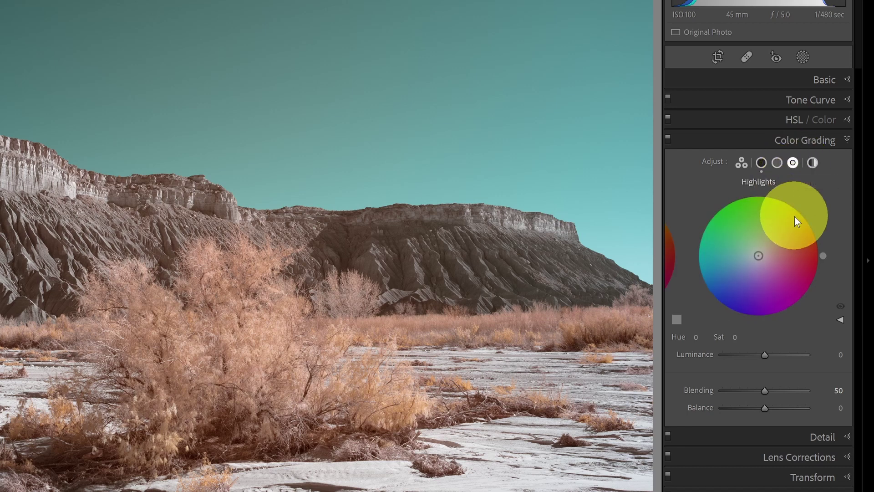
drag(678, 319, 362, 91)
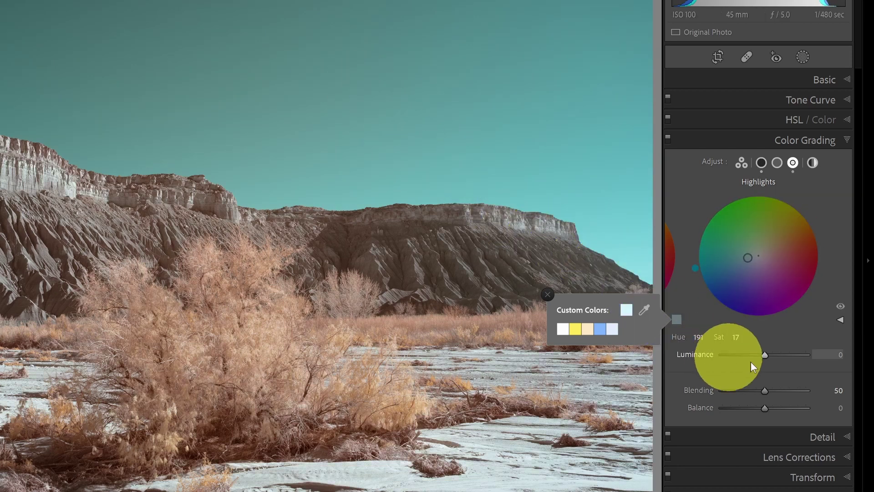
click(780, 314)
click(747, 259)
drag(747, 260, 748, 257)
click(699, 179)
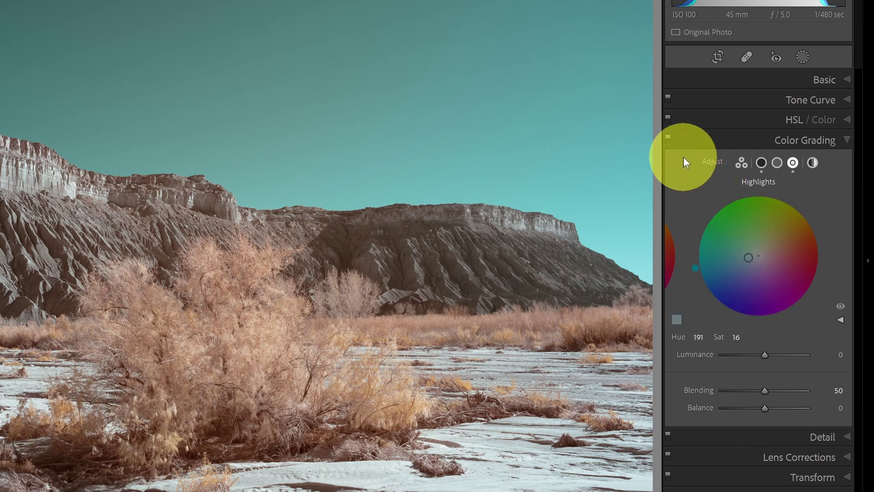
Switch the Color Grading effects off and on to compare the photo with and without the color toning.
click(668, 139)
click(668, 139)
click(668, 139)
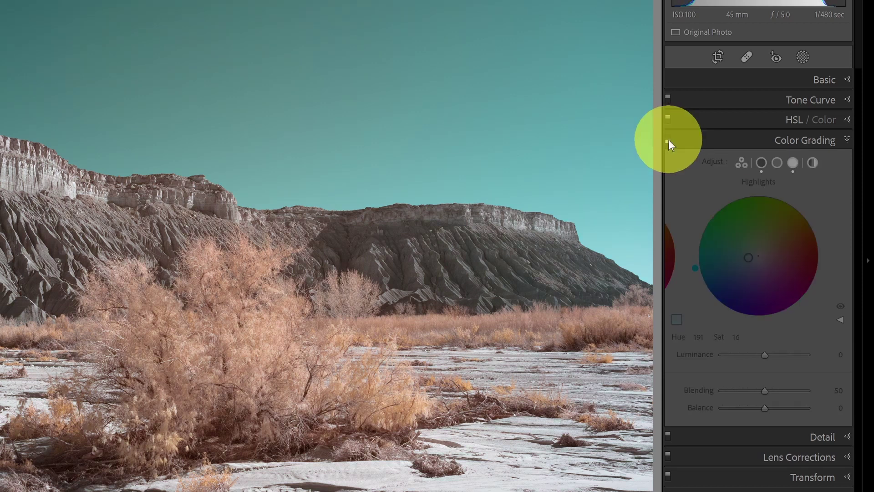
click(669, 140)
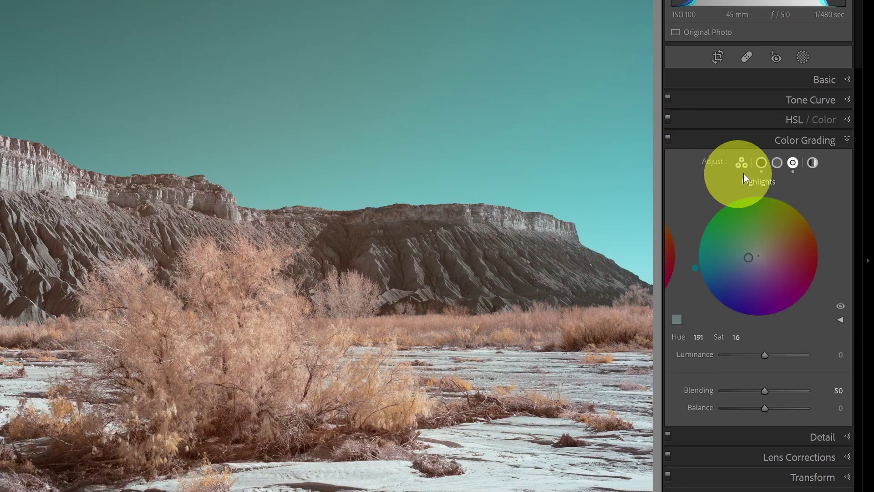
Set the Color Grading Luminance to -80 for the shadows and +59 for the highlights.
click(761, 162)
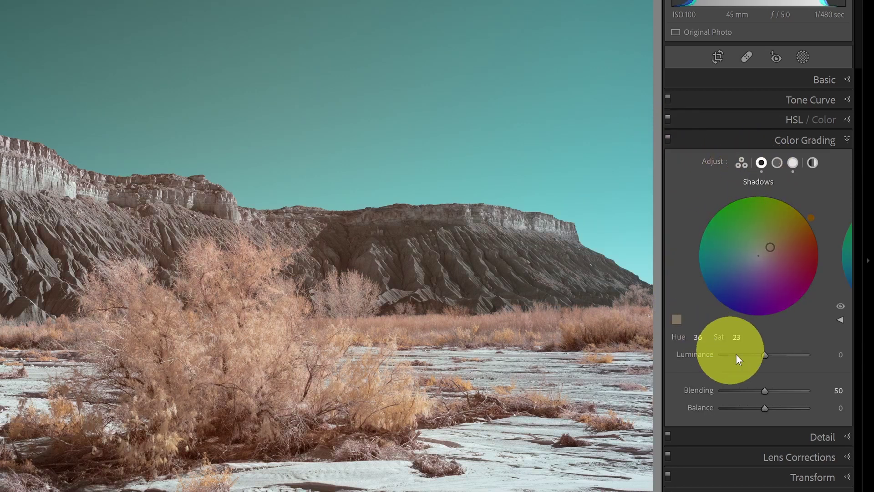
click(741, 162)
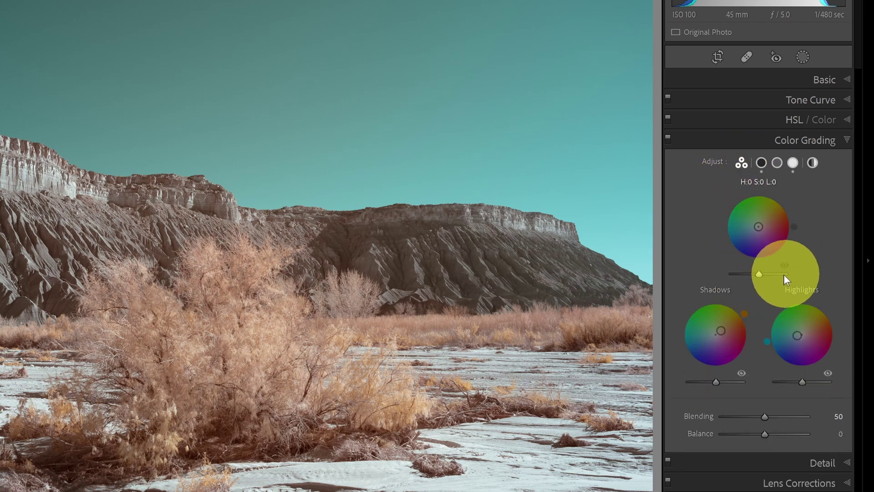
click(761, 163)
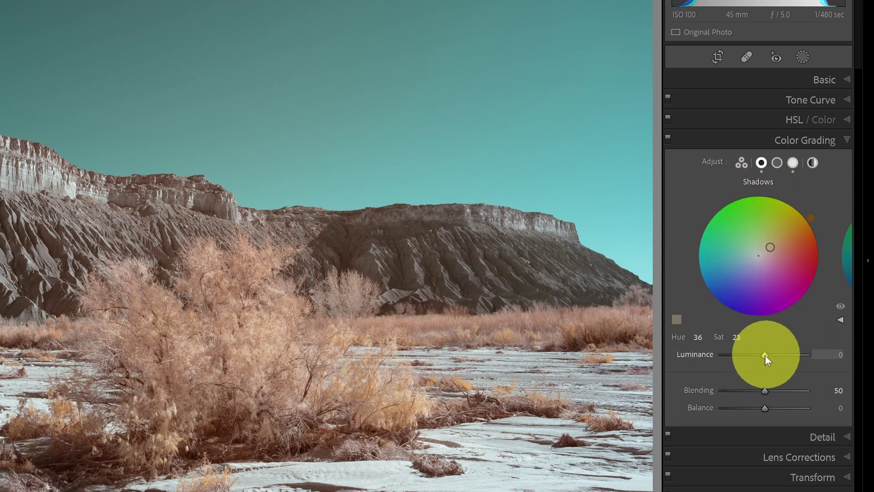
drag(763, 357, 735, 358)
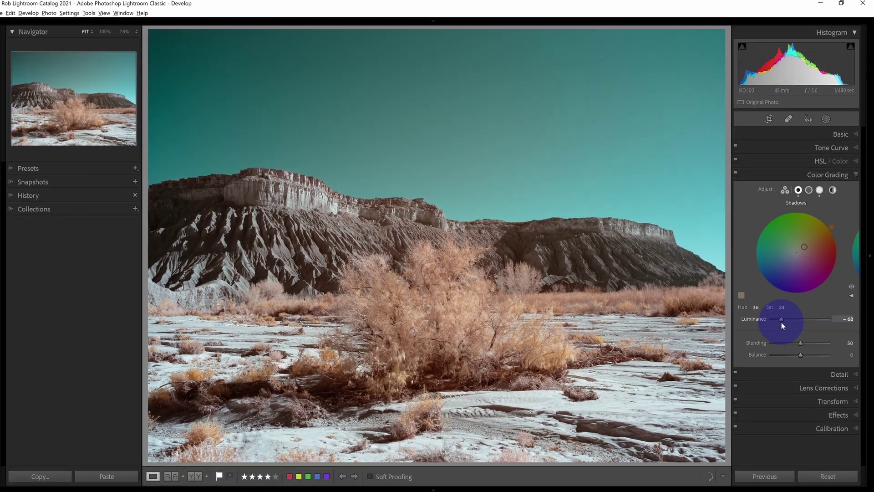
drag(782, 323, 779, 321)
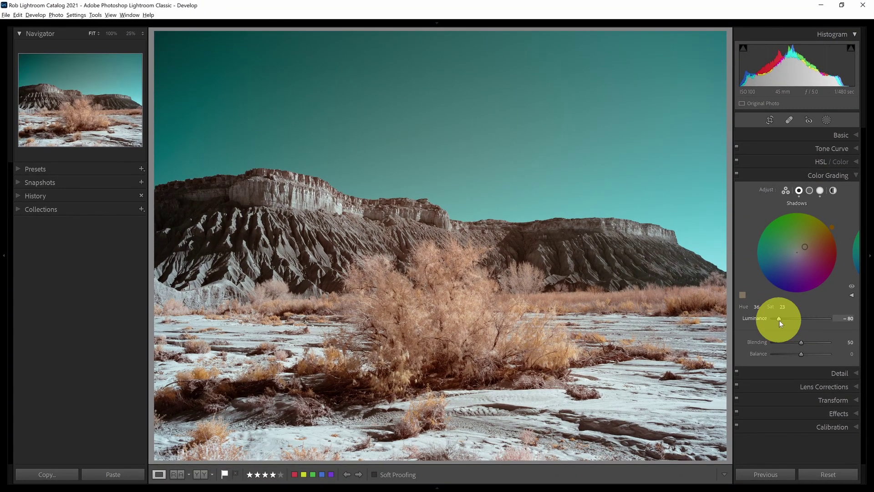
click(820, 191)
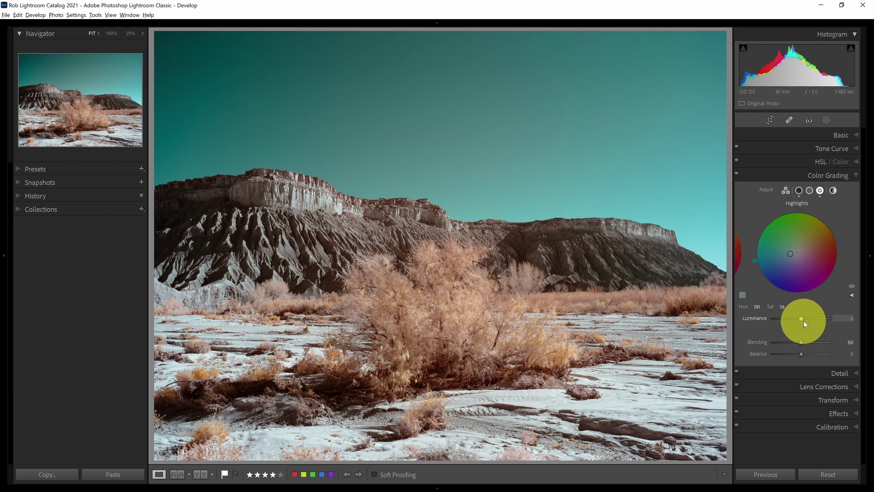
drag(802, 319, 818, 319)
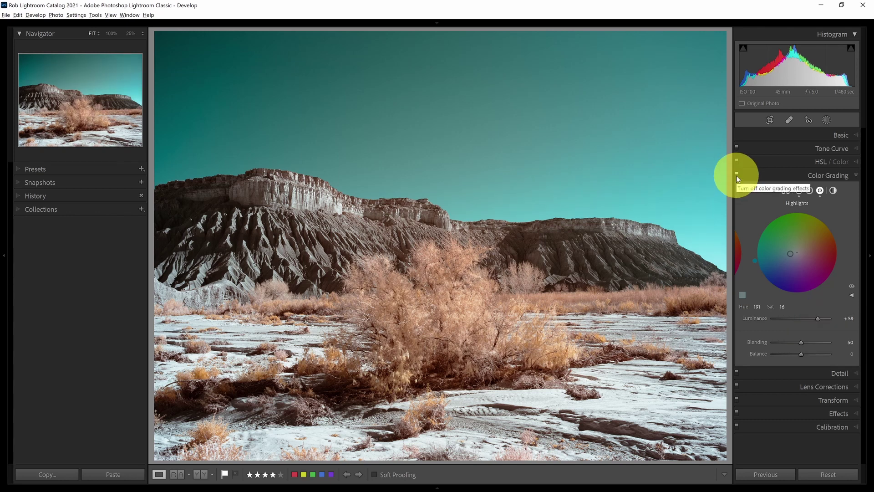
Toggle the Color Grading effects to compare the photo before and after the shadow and highlight luminance changes.
click(736, 175)
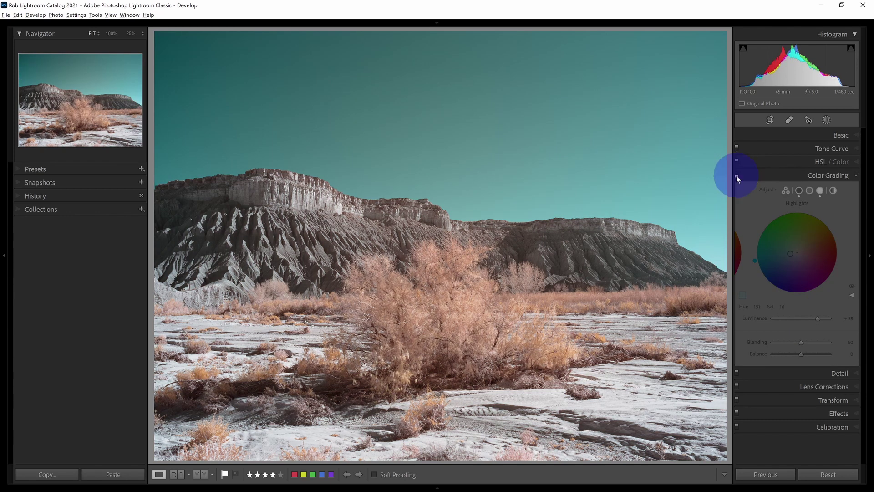
click(736, 176)
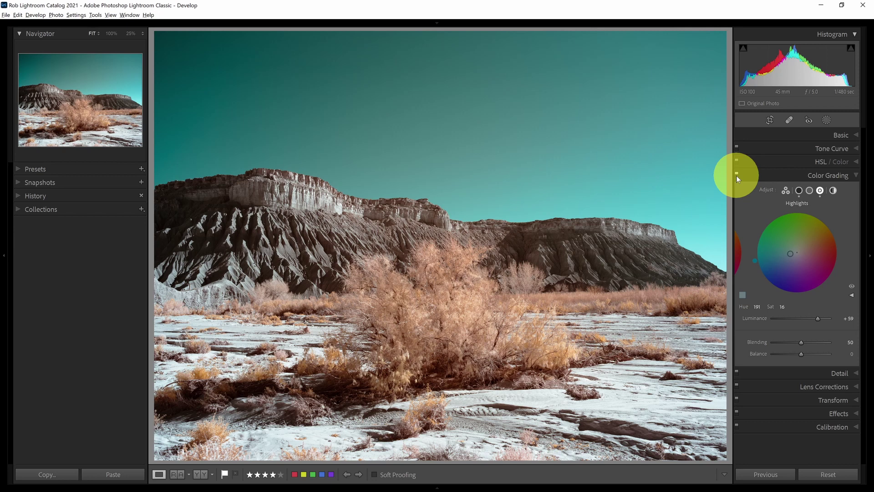
click(736, 176)
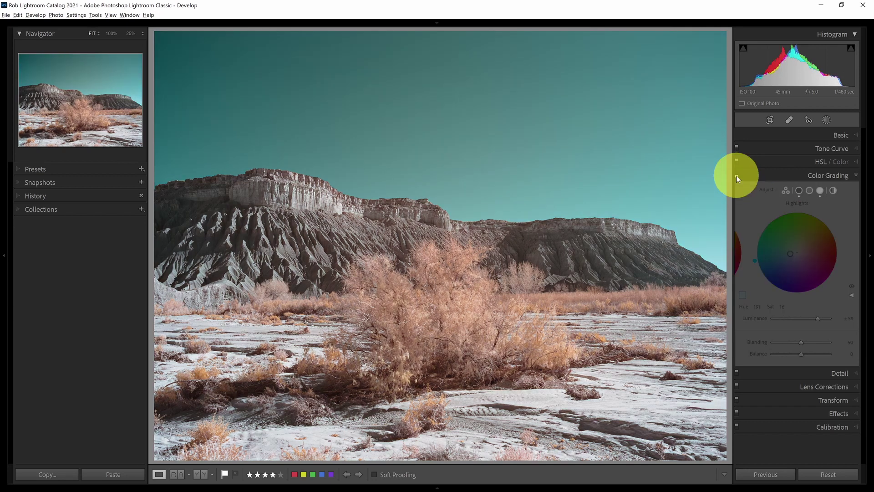
click(736, 176)
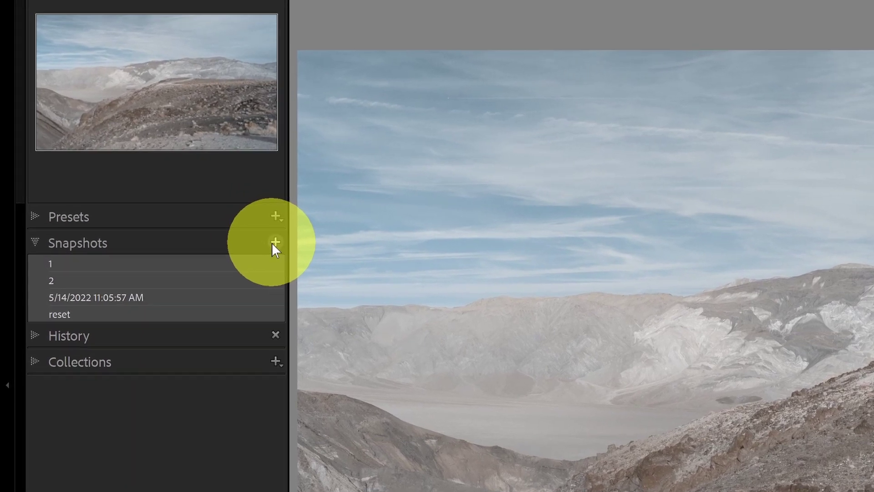
Create a snapshot of the hazy mountain landscape named "before".
click(240, 227)
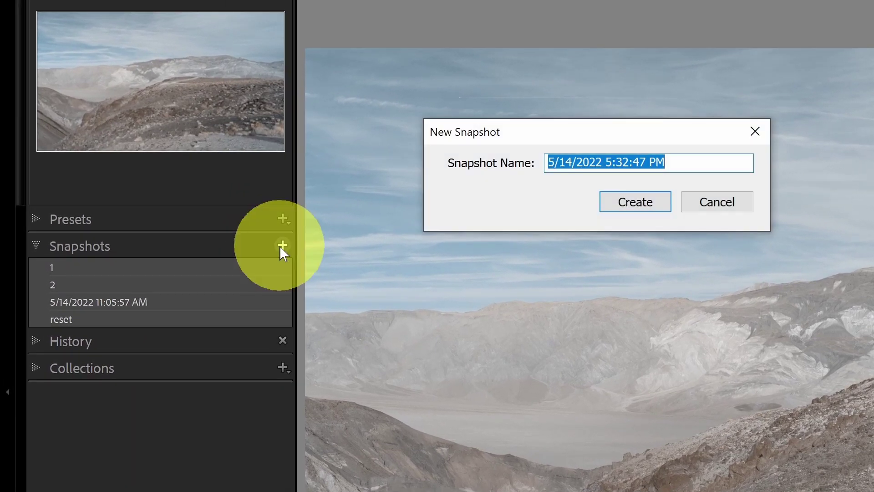
text(before)
key(Return)
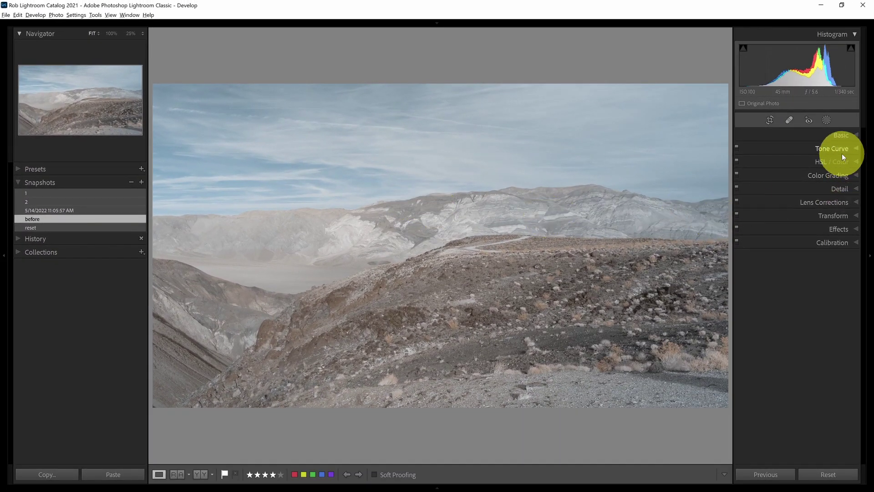
Apply the Strong Contrast point curve preset to the mountain landscape's tone curve.
click(842, 154)
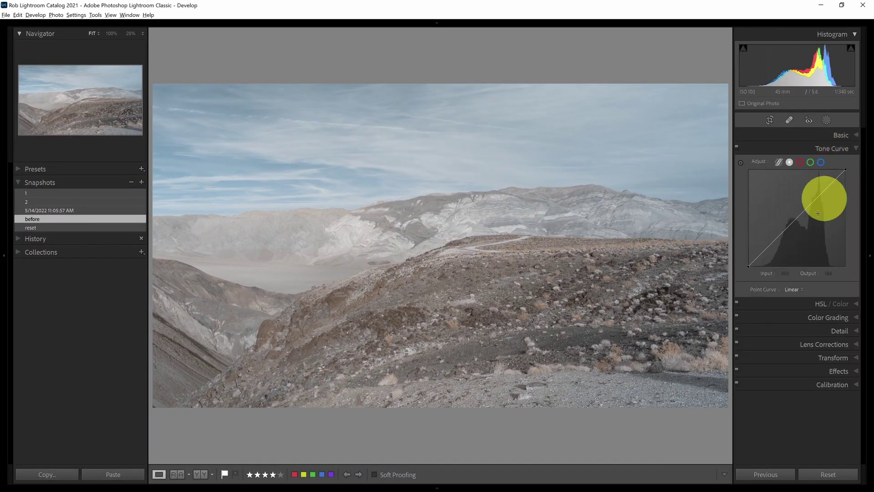
click(801, 289)
click(800, 316)
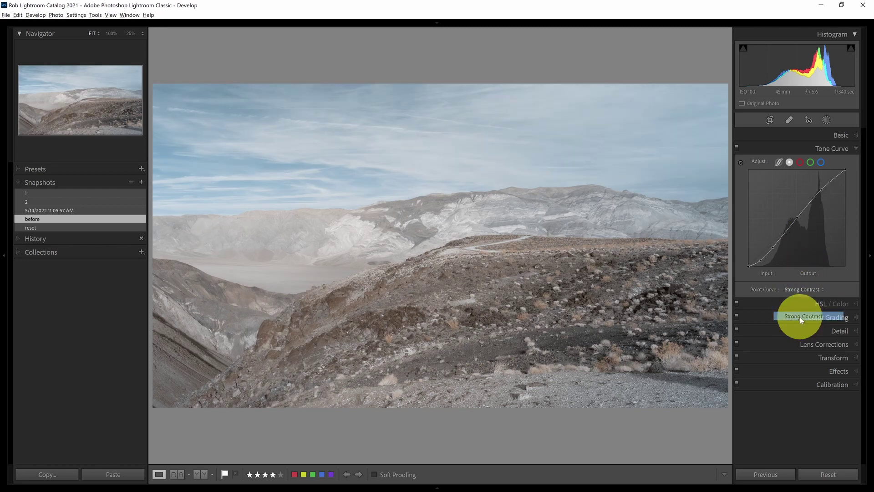
click(845, 151)
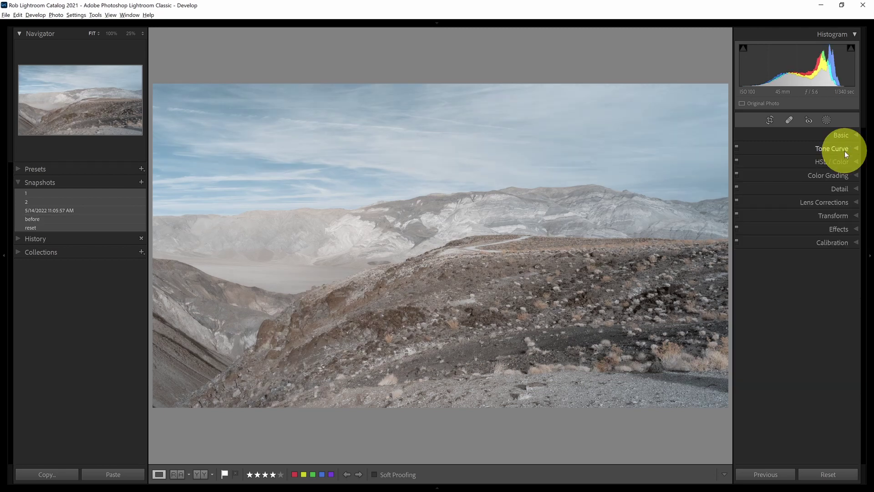
Create a Select Sky mask on the mountain landscape and set its Dehaze to 30 with the overlay hidden.
click(827, 121)
click(771, 157)
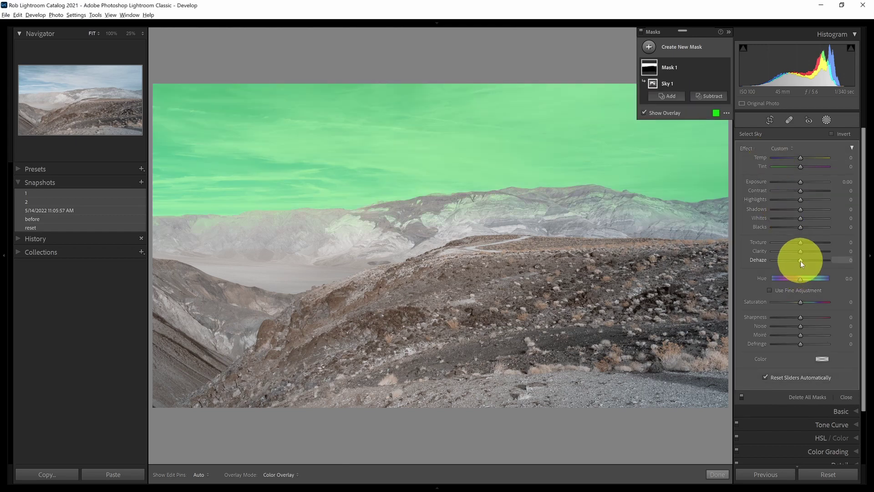
key(o)
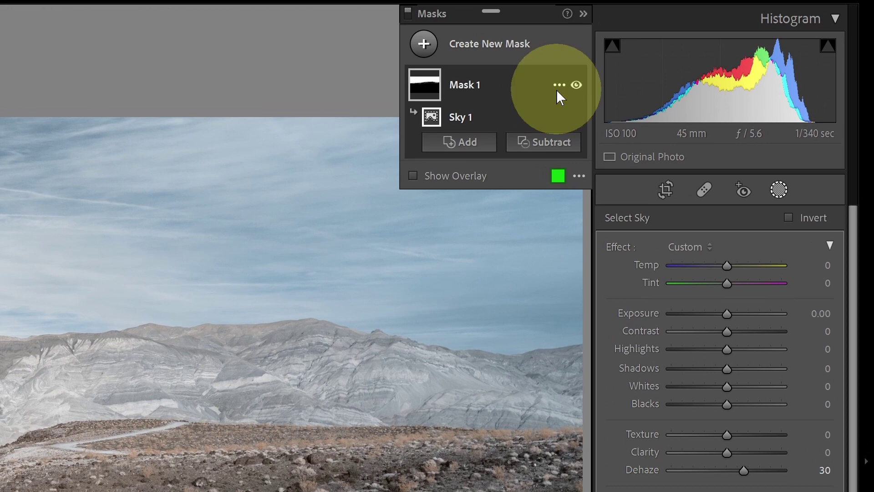
Duplicate the sky mask, invert the copy to cover the land, and reset the copy's Dehaze to 0.
click(588, 82)
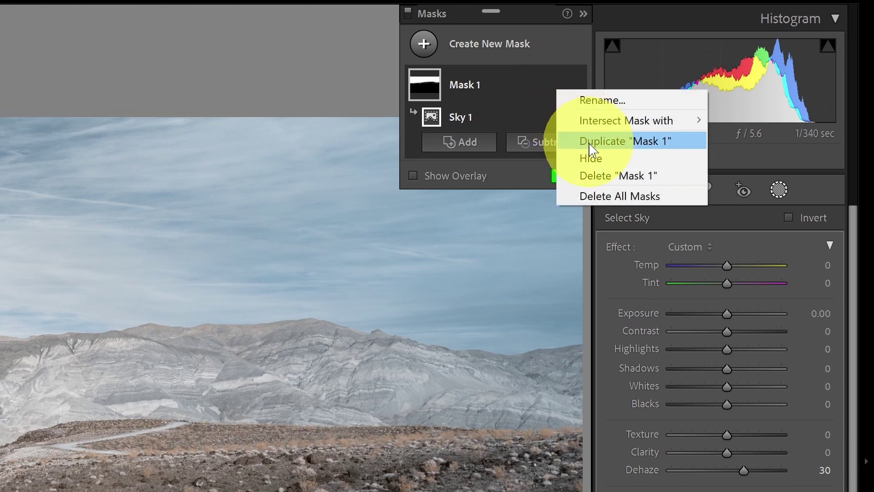
click(613, 130)
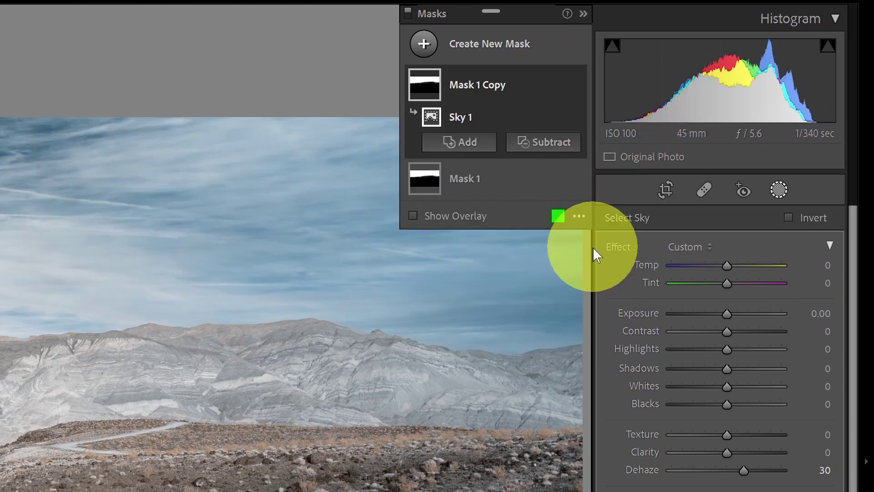
click(807, 219)
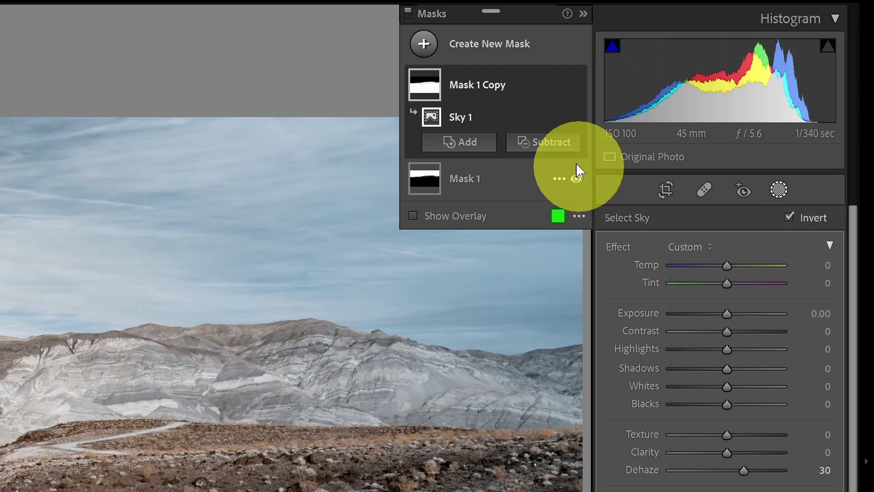
double_click(645, 468)
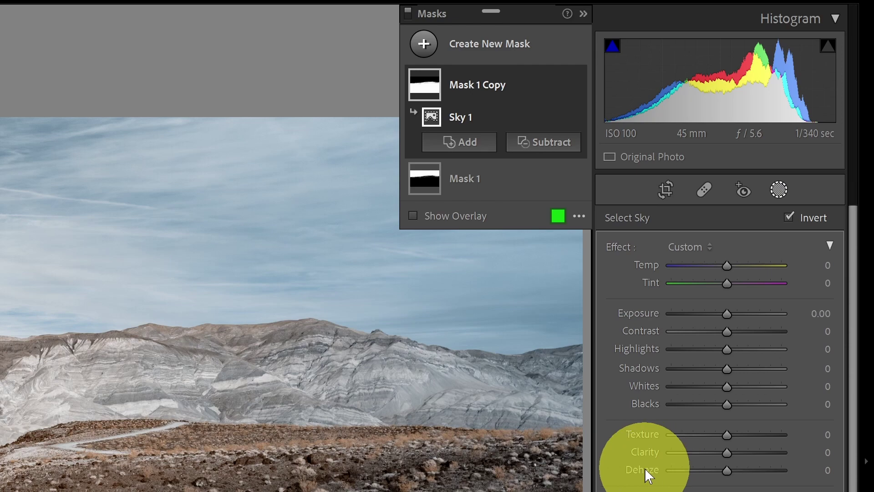
key(o)
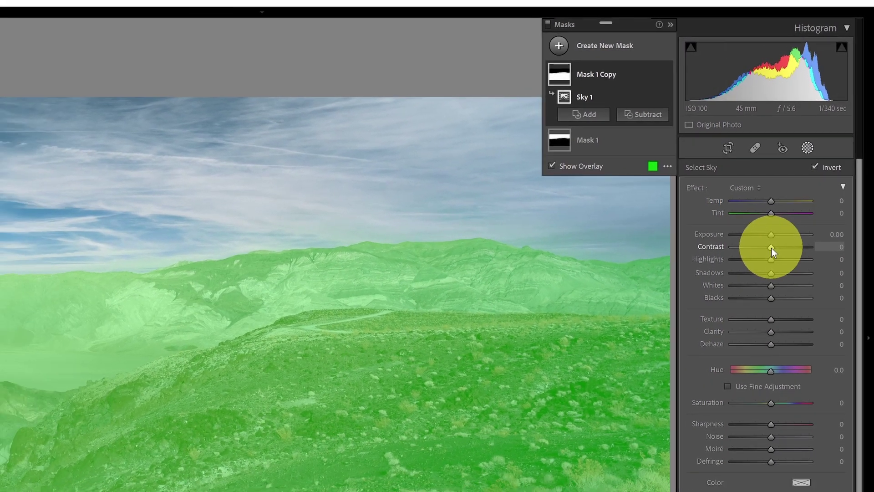
Set the inverted land mask's Contrast to 31, Texture to 16, Clarity to 34 and Dehaze to 14.
drag(771, 248, 784, 249)
drag(809, 192, 810, 192)
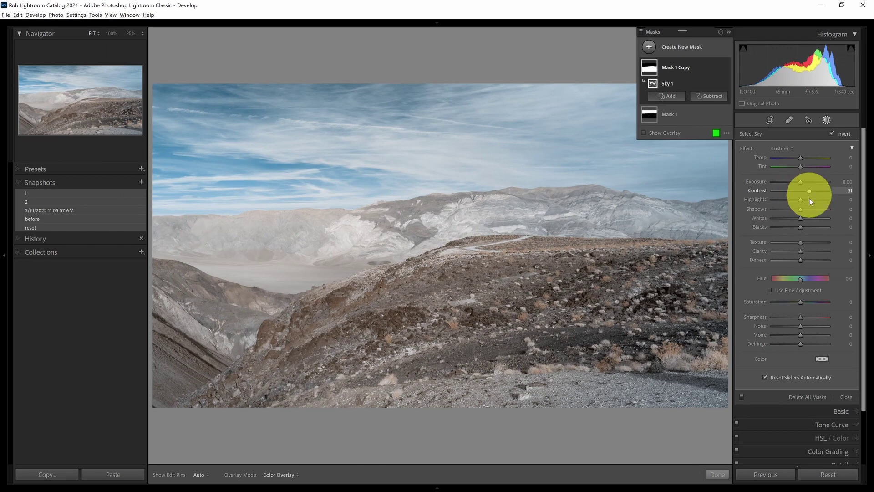
drag(805, 245, 805, 244)
click(801, 255)
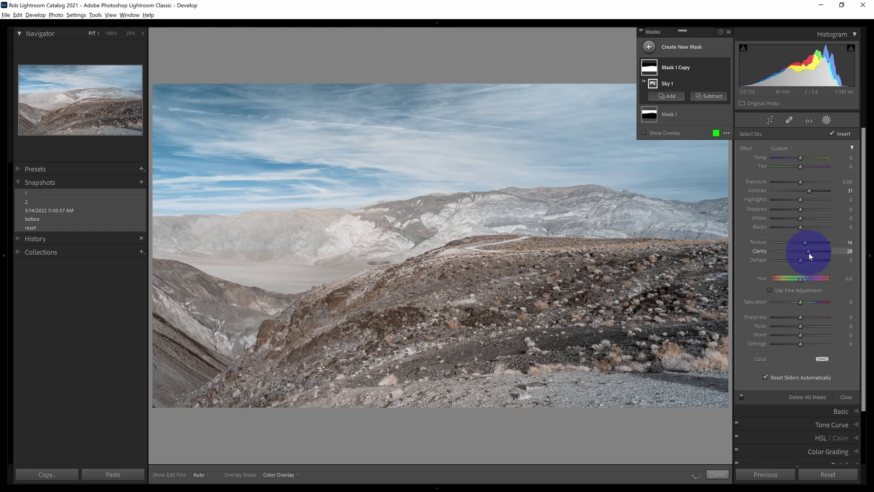
drag(809, 256, 809, 255)
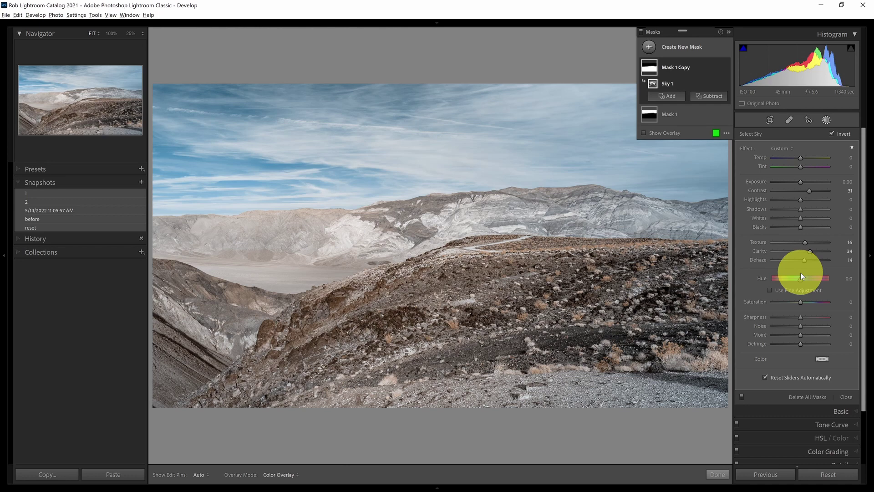
Create a new brush mask and paint it over the whole distant mountain range.
click(649, 47)
click(693, 95)
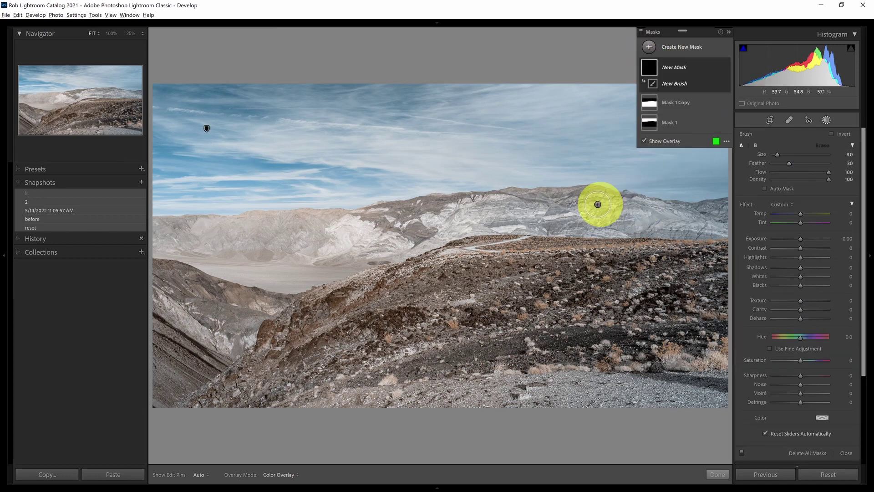
click(502, 212)
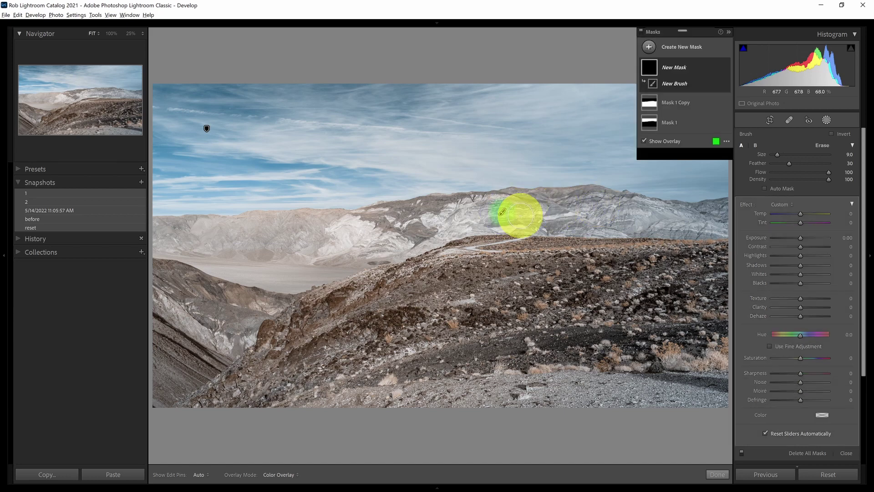
key(shift+t)
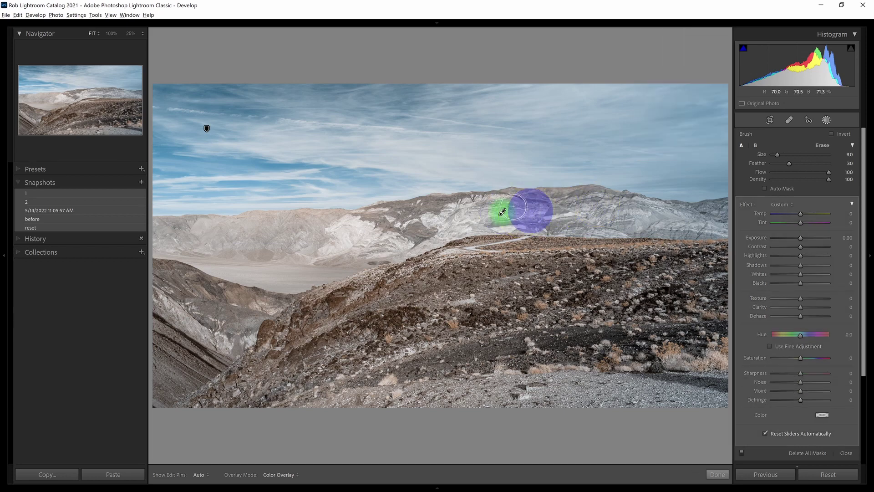
mouse_move(502, 212)
mouse_down()
mouse_move(361, 212)
mouse_move(594, 194)
mouse_move(723, 209)
mouse_move(702, 219)
mouse_move(543, 218)
mouse_move(469, 208)
mouse_move(426, 227)
mouse_move(454, 220)
mouse_move(387, 231)
mouse_move(343, 225)
mouse_move(348, 219)
mouse_move(224, 220)
mouse_move(162, 225)
mouse_move(160, 238)
mouse_move(346, 253)
mouse_move(425, 234)
mouse_move(253, 236)
mouse_move(381, 238)
mouse_move(400, 248)
mouse_move(478, 224)
mouse_move(732, 220)
mouse_up()
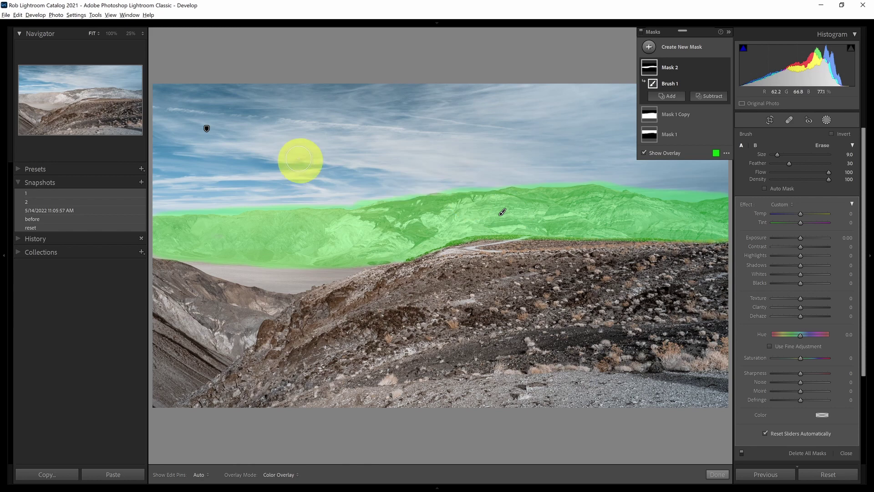
Erase the brush mask's spill into the sky above the left end of the distant ridge with Auto Mask on.
click(112, 36)
click(102, 94)
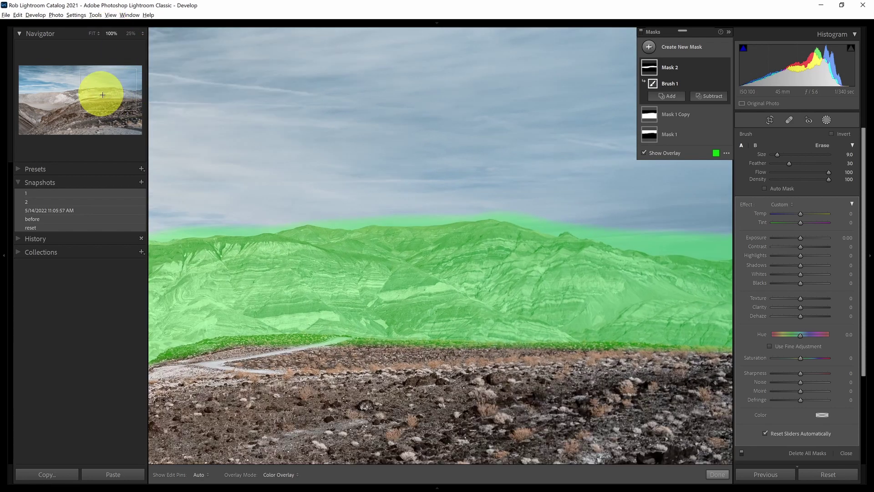
click(54, 105)
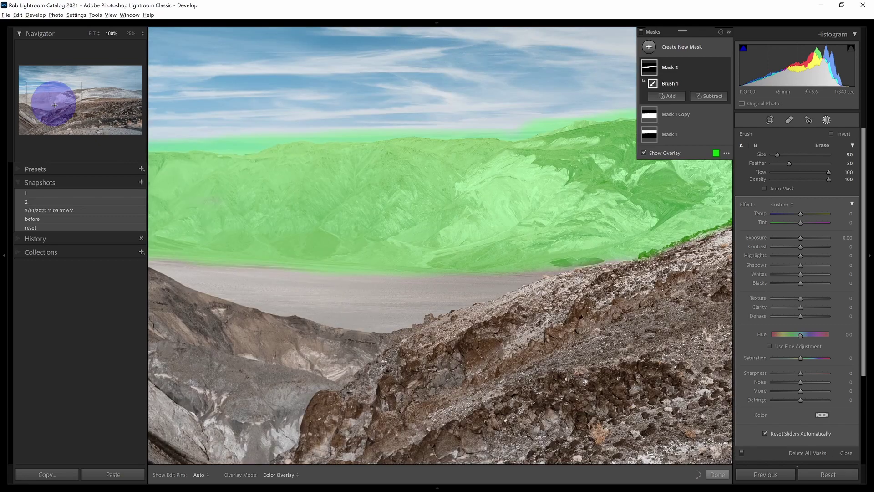
drag(47, 106, 39, 102)
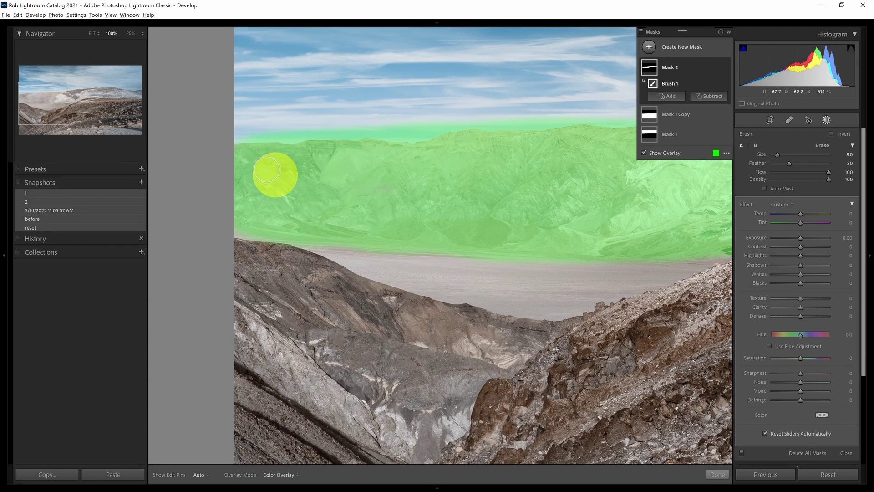
drag(274, 171, 234, 149)
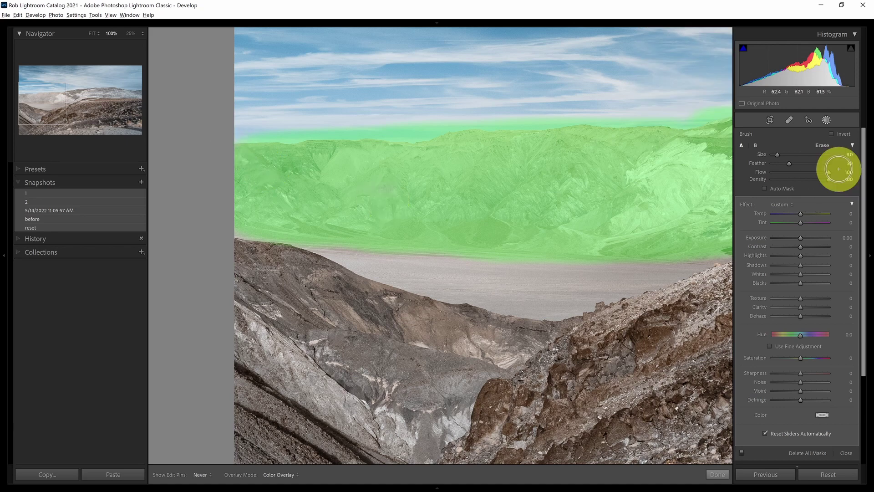
click(824, 146)
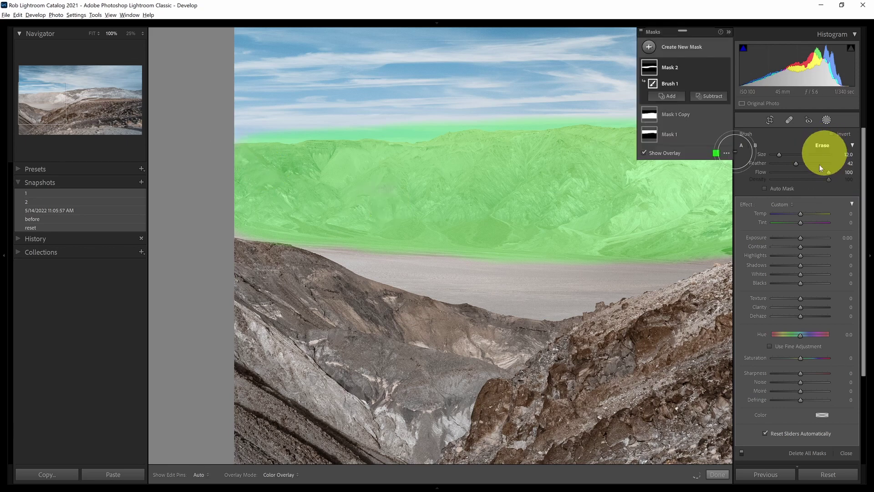
click(790, 188)
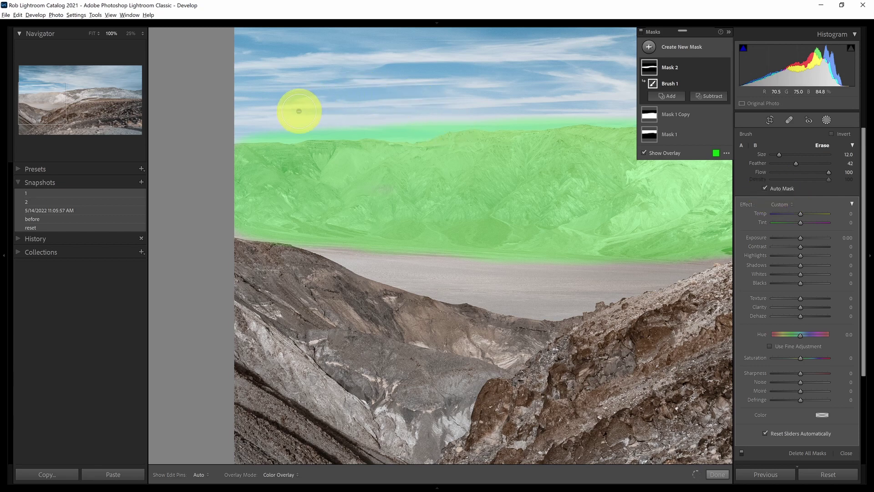
mouse_move(240, 127)
mouse_down()
mouse_move(682, 116)
mouse_move(717, 101)
mouse_up()
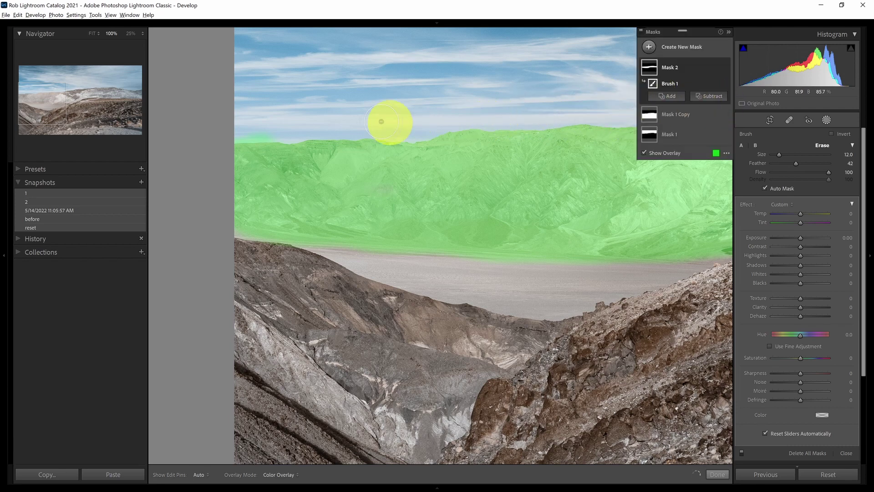
drag(286, 124, 232, 132)
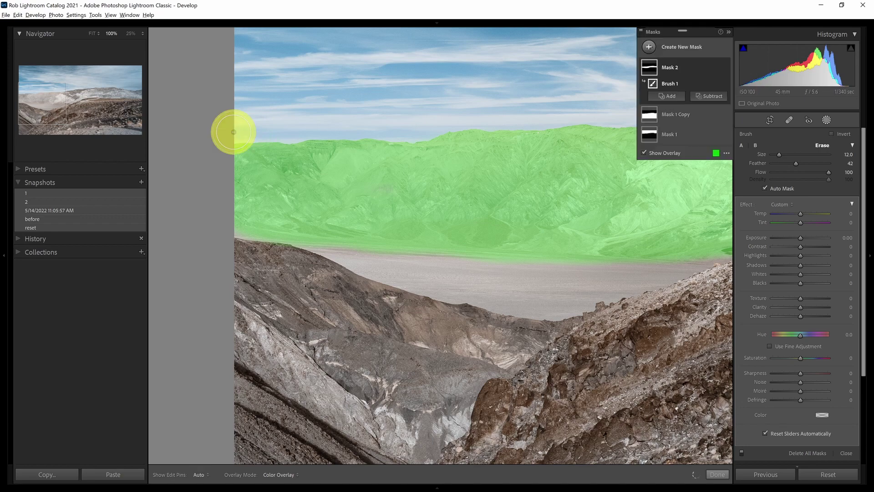
Erase the brush mask's remaining spill into the sky above the middle and right parts of the distant ridge.
drag(56, 102, 84, 101)
mouse_move(211, 141)
mouse_down()
mouse_move(429, 115)
mouse_move(702, 100)
mouse_move(679, 111)
mouse_up()
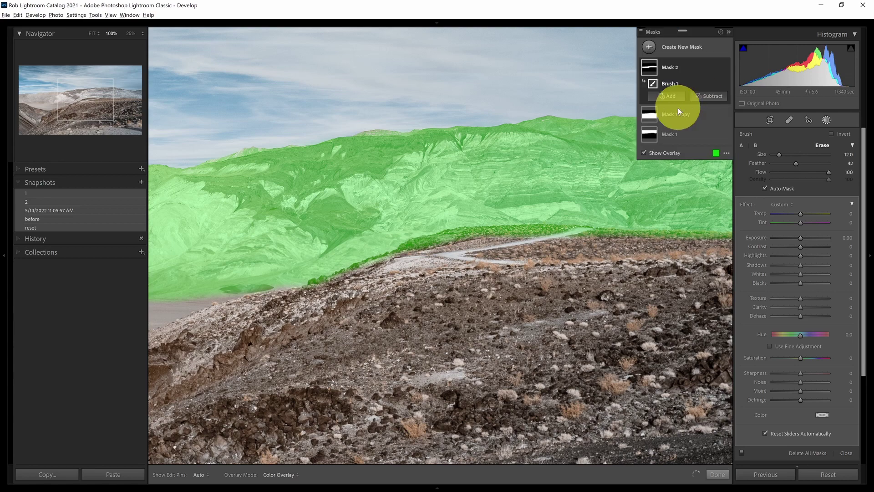
click(128, 89)
key(h)
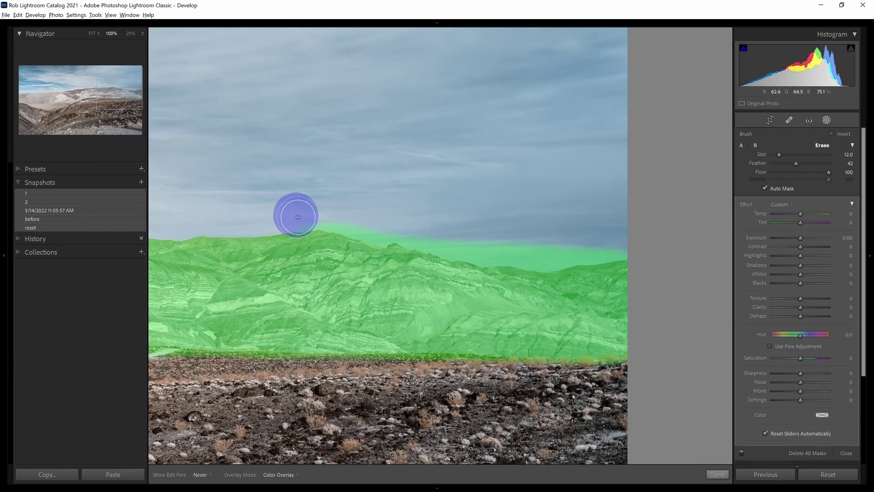
mouse_move(332, 221)
mouse_down()
mouse_move(542, 258)
mouse_move(630, 240)
mouse_up()
key(h)
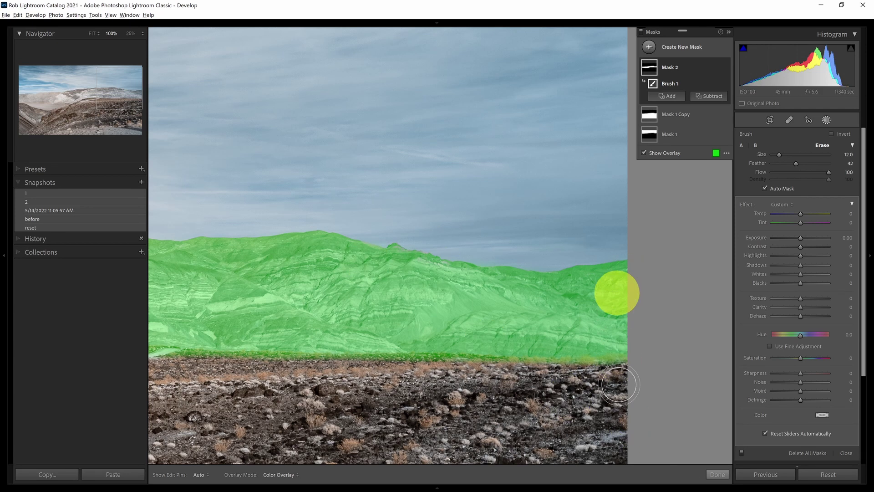
Erase the brush mask where it overlaps the crest of the foreground hill below the distant mountains.
drag(619, 384, 160, 371)
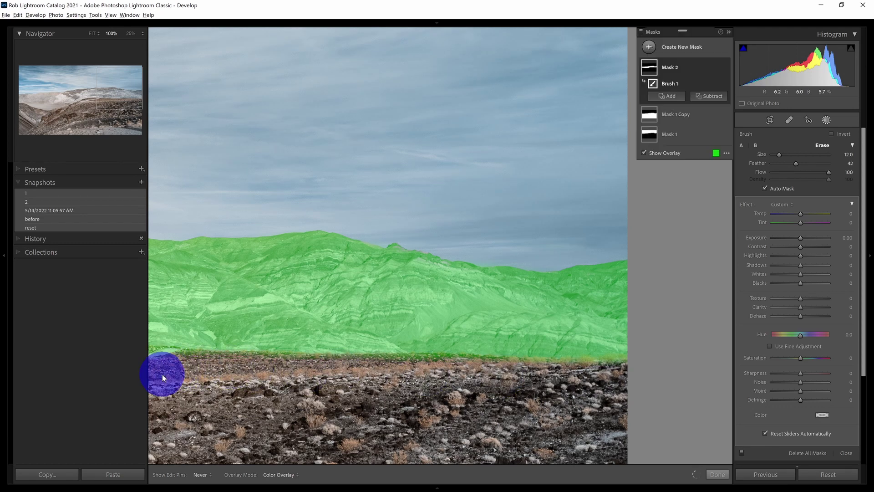
click(89, 100)
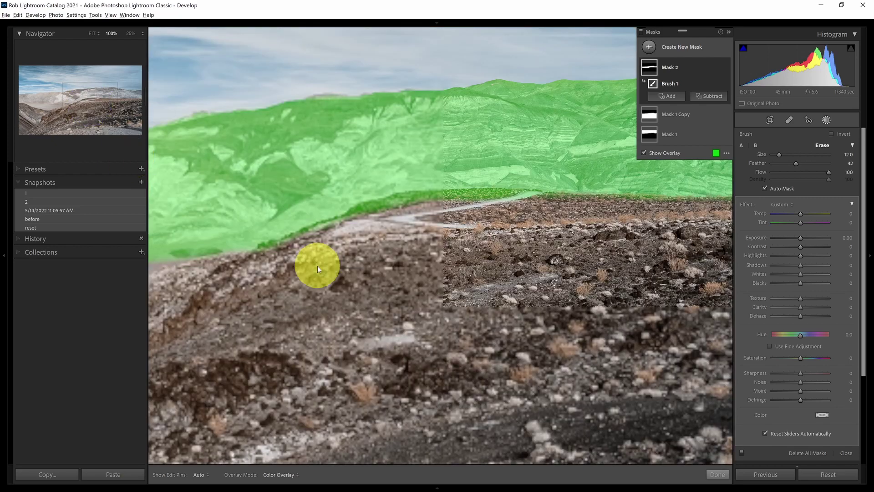
mouse_move(526, 212)
mouse_down()
mouse_move(411, 210)
mouse_move(287, 253)
mouse_up()
drag(274, 259, 272, 260)
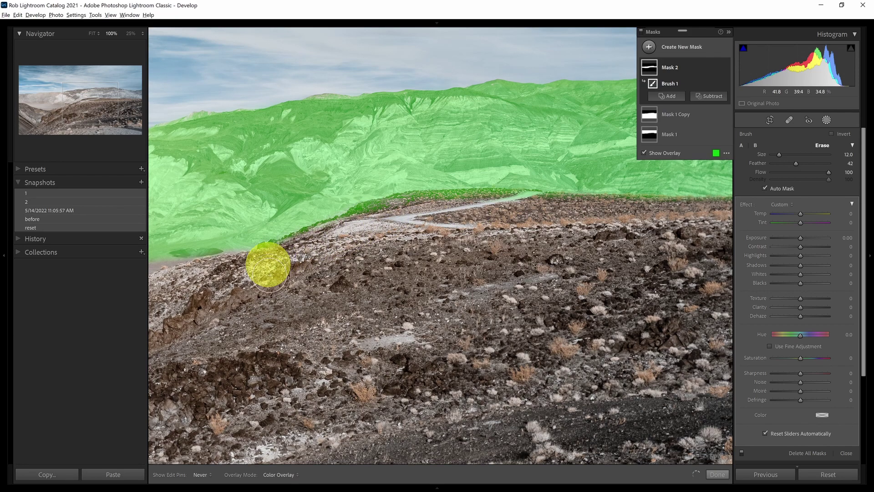
click(67, 103)
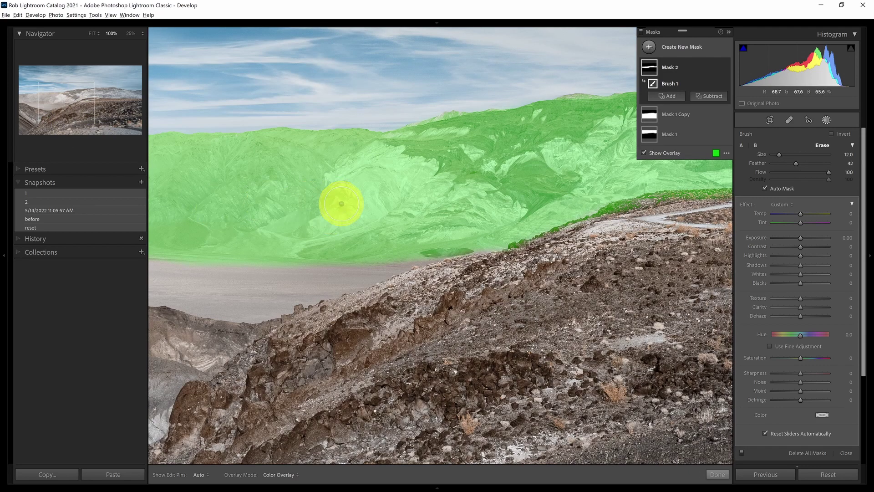
Set the distant mountain mask's Texture to 12, Clarity to 34 and Dehaze to 17, then finish masking.
click(92, 33)
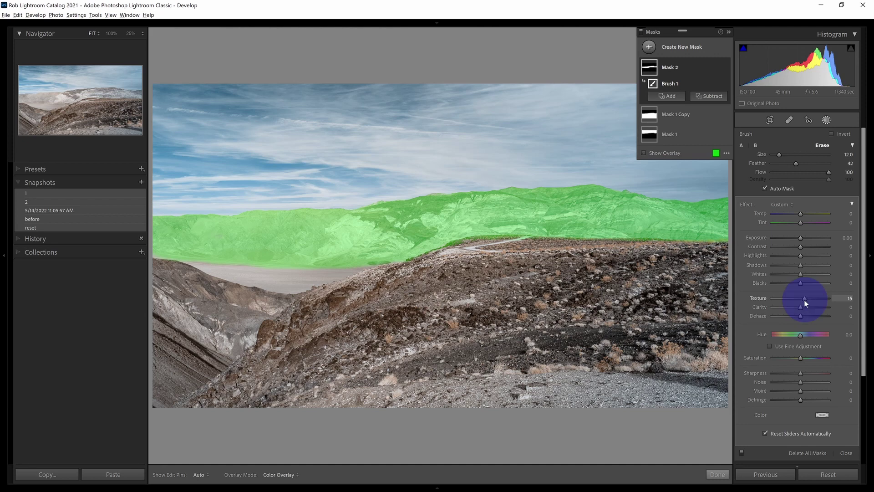
mouse_move(804, 300)
mouse_down()
mouse_move(805, 317)
mouse_move(806, 300)
mouse_up()
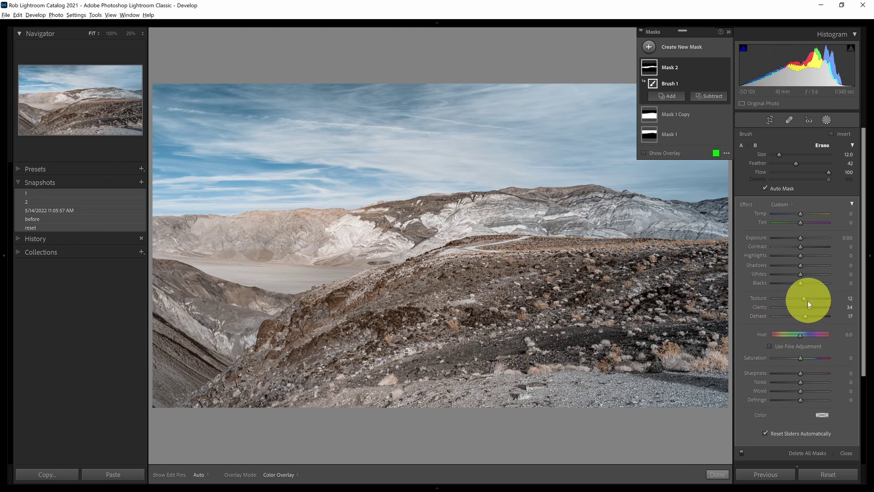
click(716, 474)
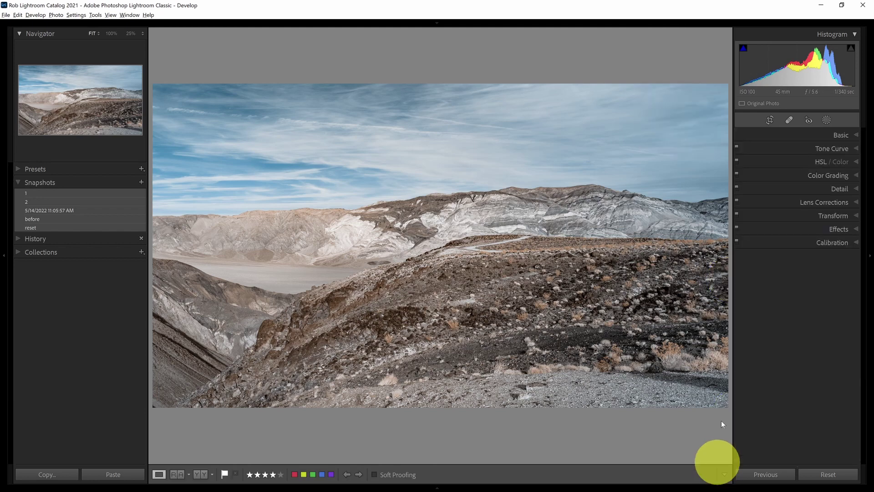
Use the HSL Luminance targeted adjustment on the photo to set Blue to +45 and Purple to -10.
click(820, 162)
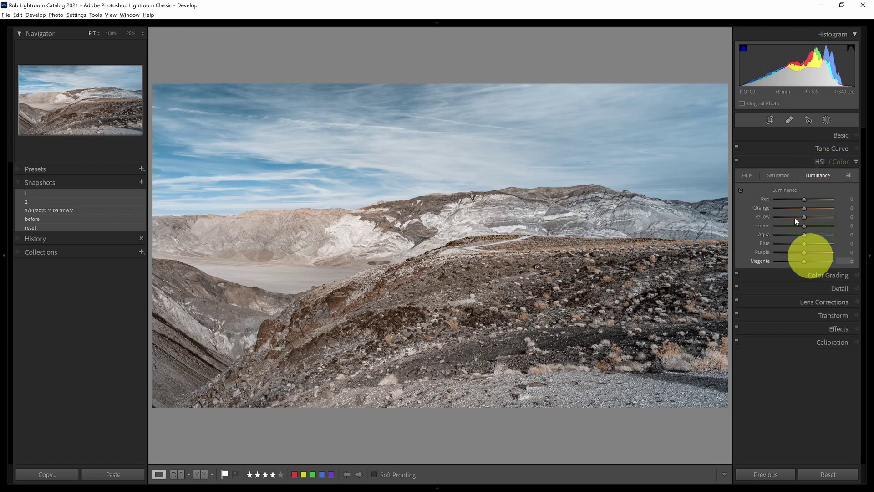
click(740, 190)
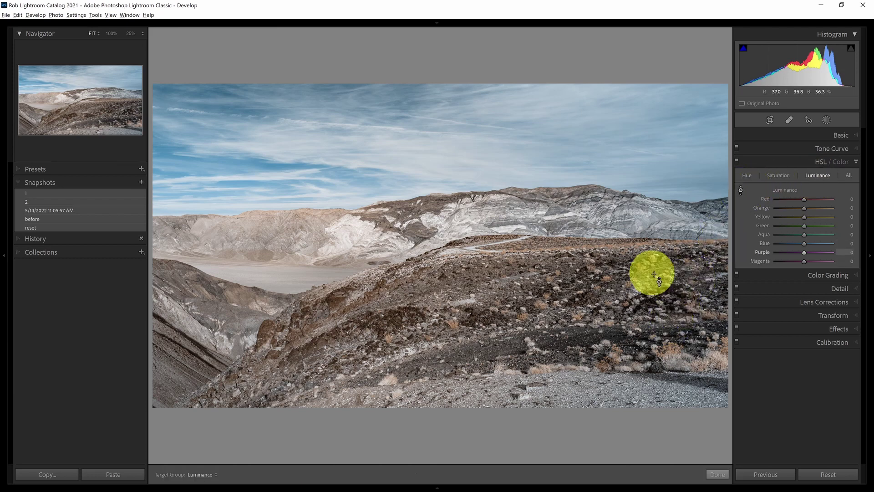
mouse_move(614, 247)
mouse_down()
mouse_move(616, 298)
mouse_move(622, 238)
mouse_move(623, 248)
mouse_move(613, 243)
mouse_up()
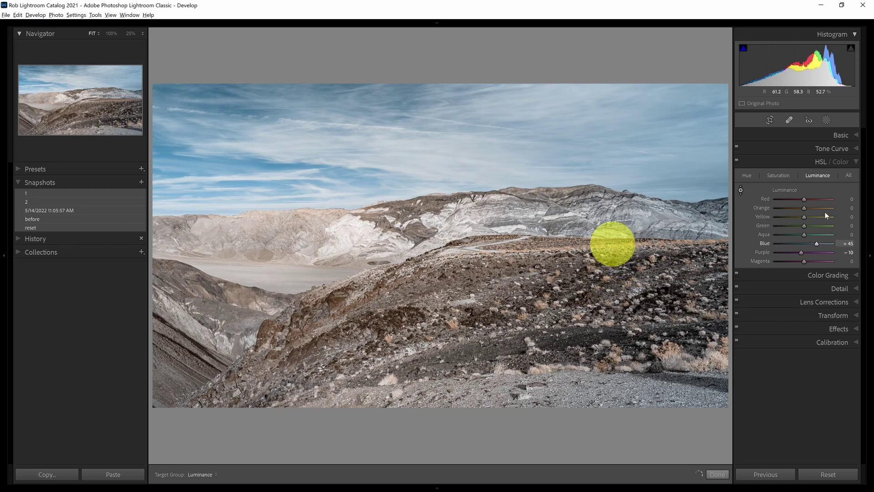
Use HSL targeted adjustment on the foreground hill to set Blue Saturation to about +65 and Luminance to Blue -69, Purple -46.
click(779, 176)
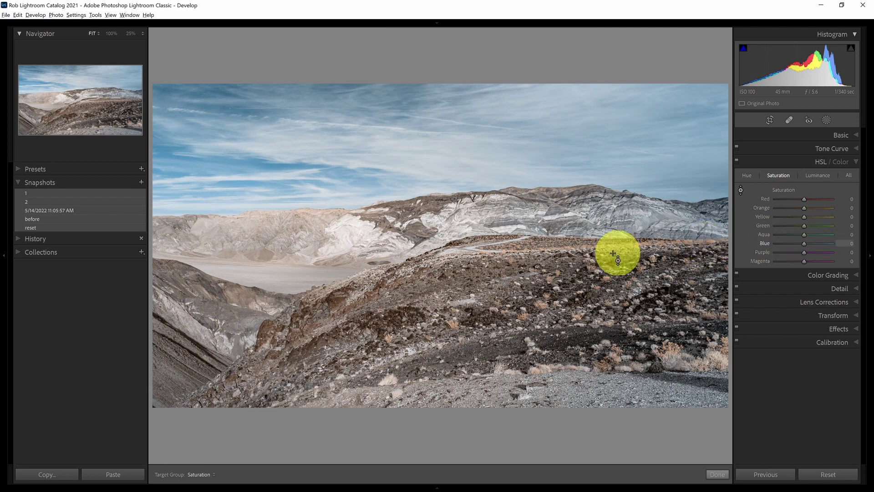
click(569, 247)
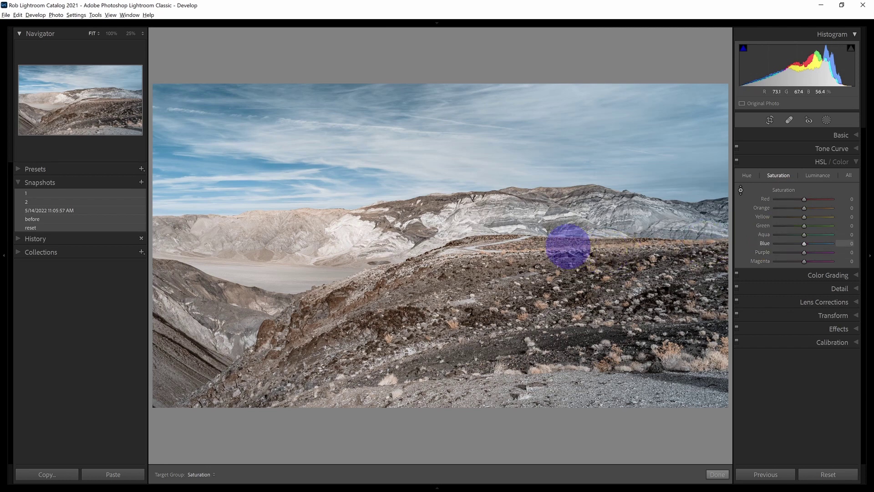
mouse_move(568, 246)
mouse_down()
mouse_move(574, 234)
mouse_move(567, 248)
mouse_up()
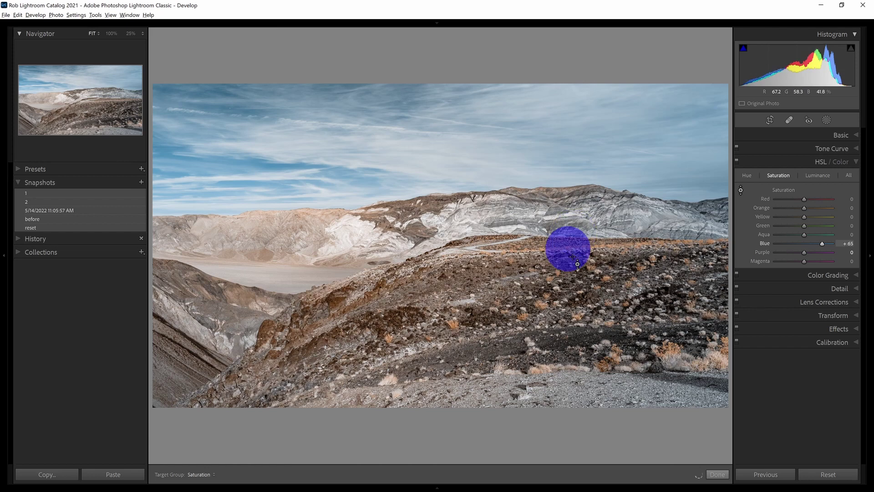
click(818, 176)
drag(561, 252, 559, 281)
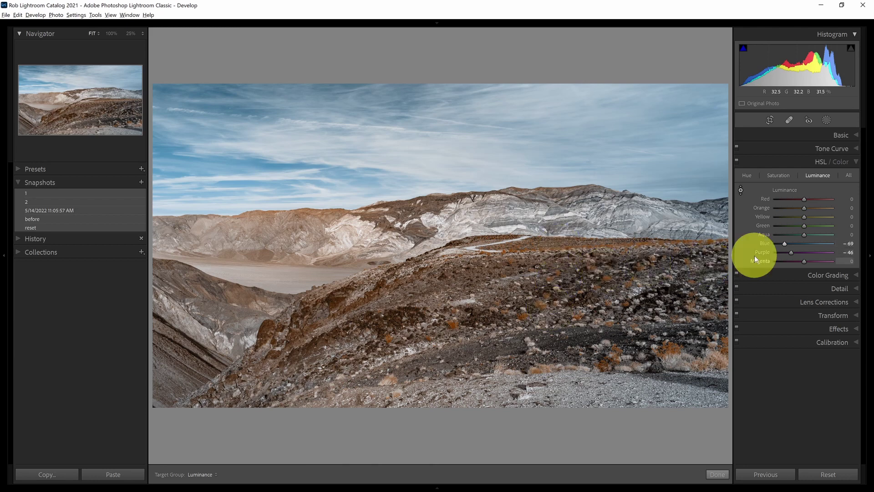
Color grade the shadows with a warm tone sampled from the photo: Hue 43, Saturation 26 and Luminance -59.
click(831, 275)
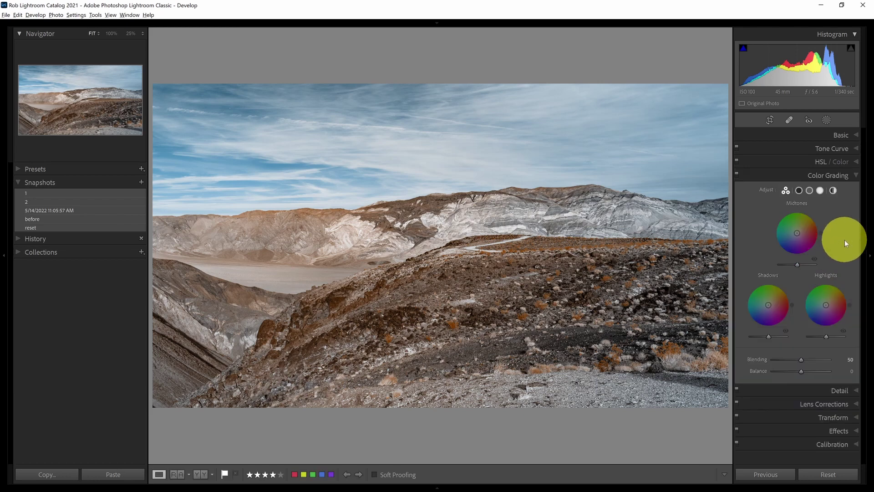
click(799, 190)
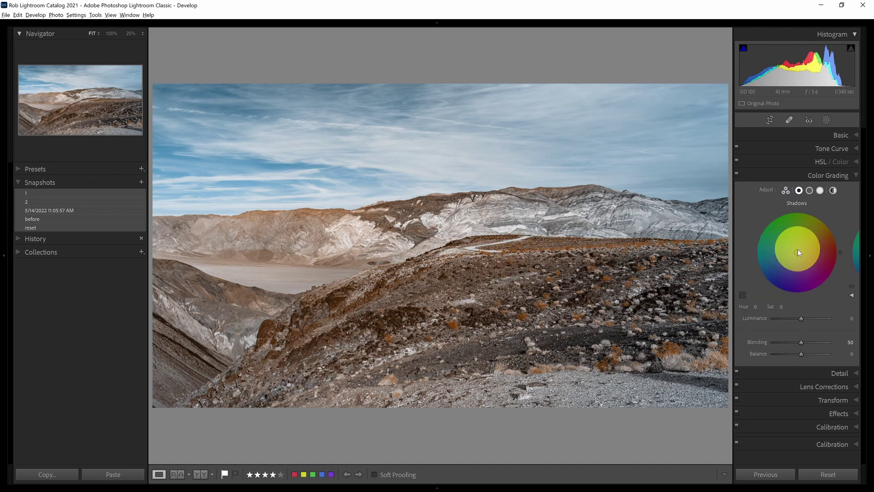
click(742, 295)
drag(720, 288, 435, 199)
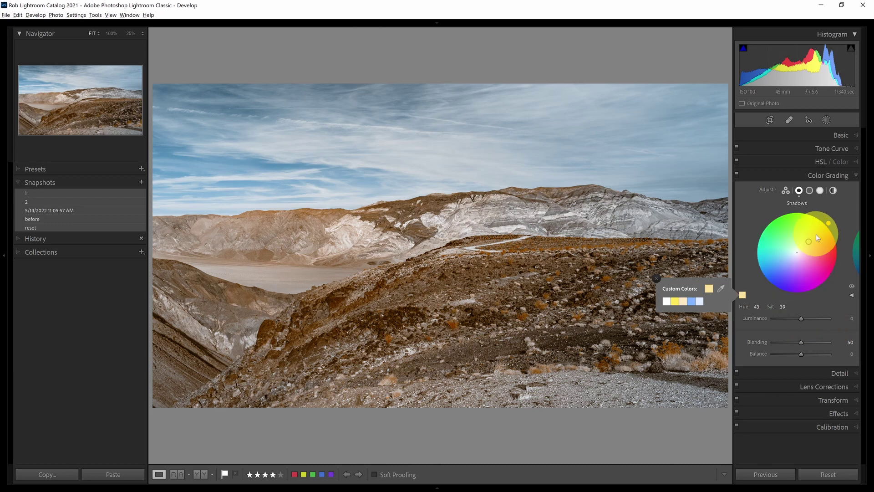
drag(783, 307, 776, 306)
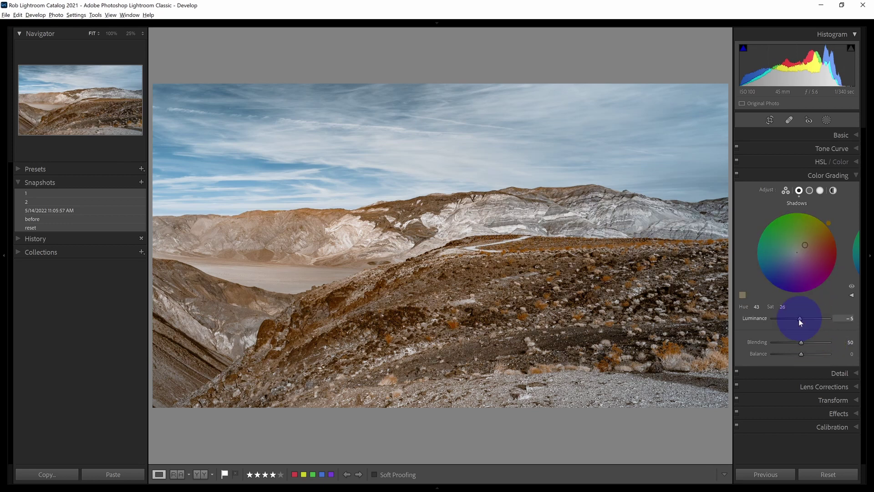
drag(795, 322, 786, 323)
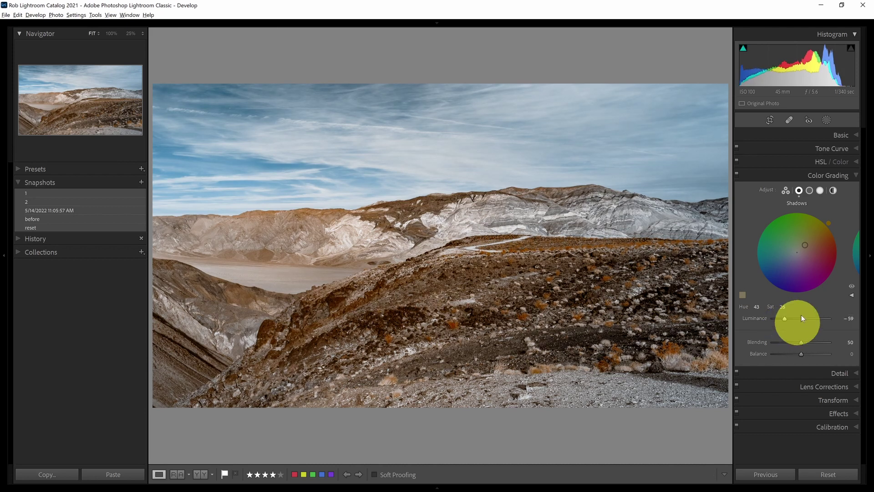
Color grade the highlights with a blue tone at Hue 223, Saturation 23 and Luminance +38.
click(821, 192)
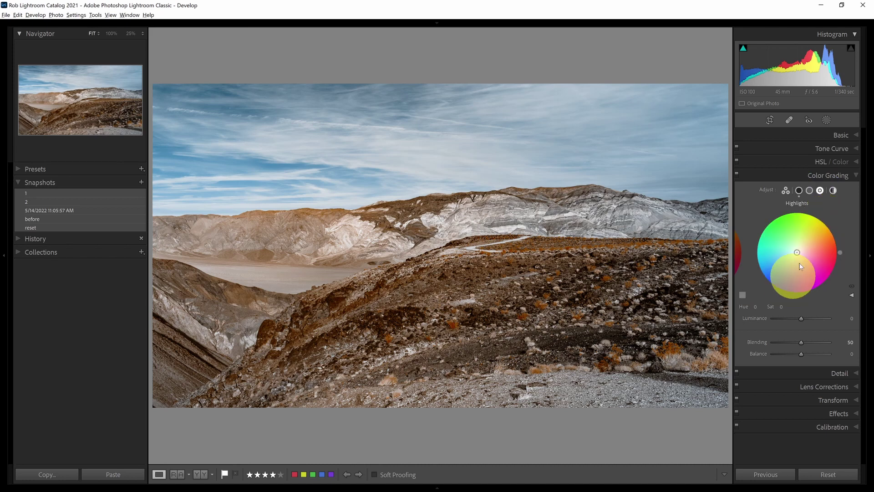
click(742, 295)
drag(724, 295, 814, 259)
drag(801, 319, 816, 320)
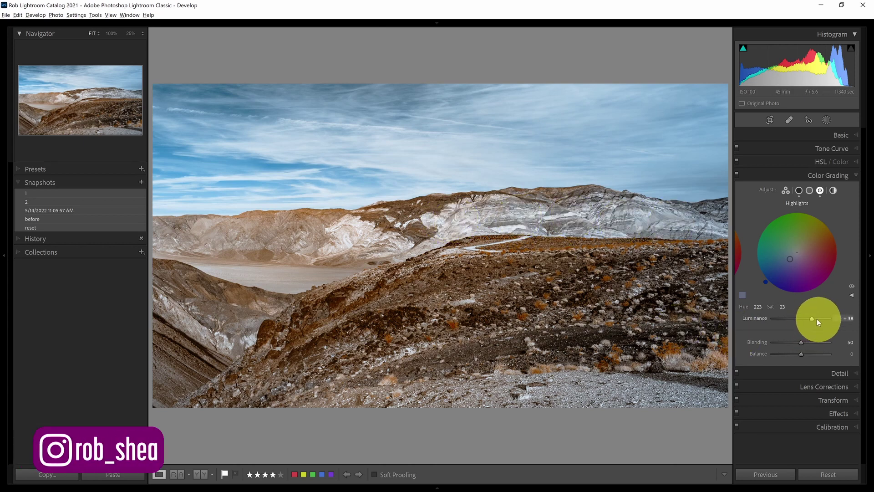
Compare the photo with Color Grading switched off and on again, then collapse its settings.
click(736, 176)
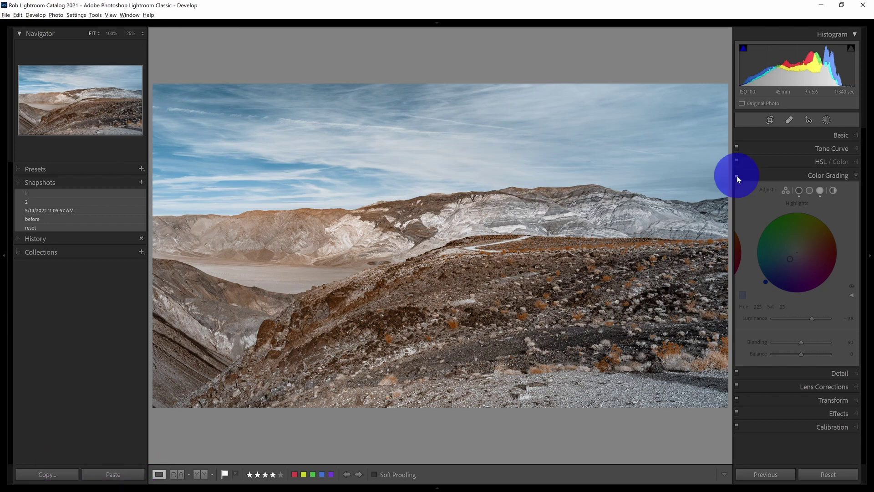
click(736, 176)
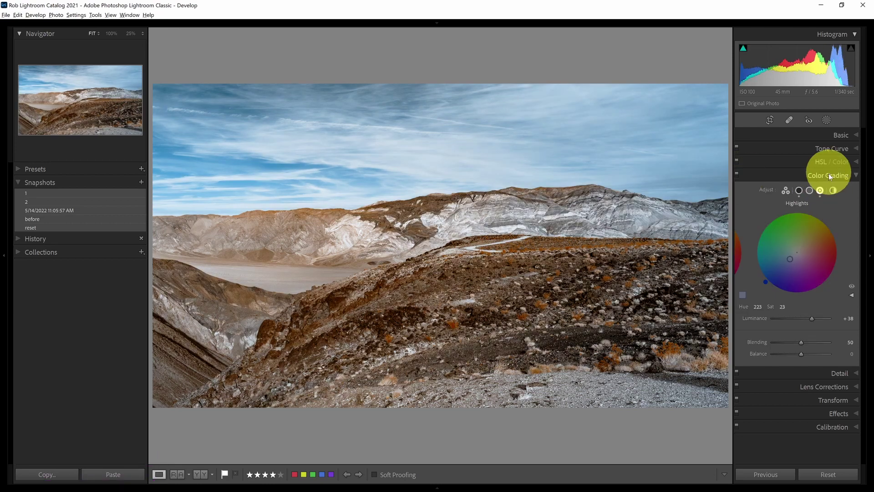
click(830, 175)
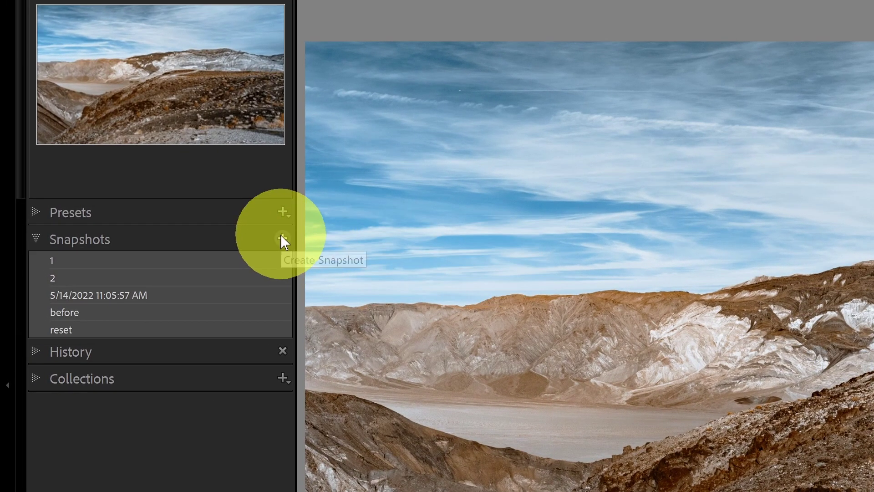
Create a snapshot named "after" and compare it with the "before" snapshot, ending on "after".
click(282, 238)
text(after)
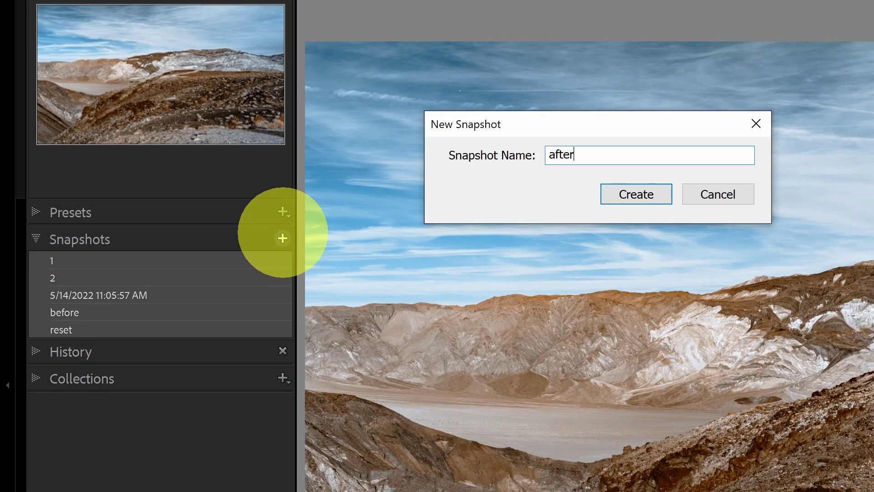
key(Return)
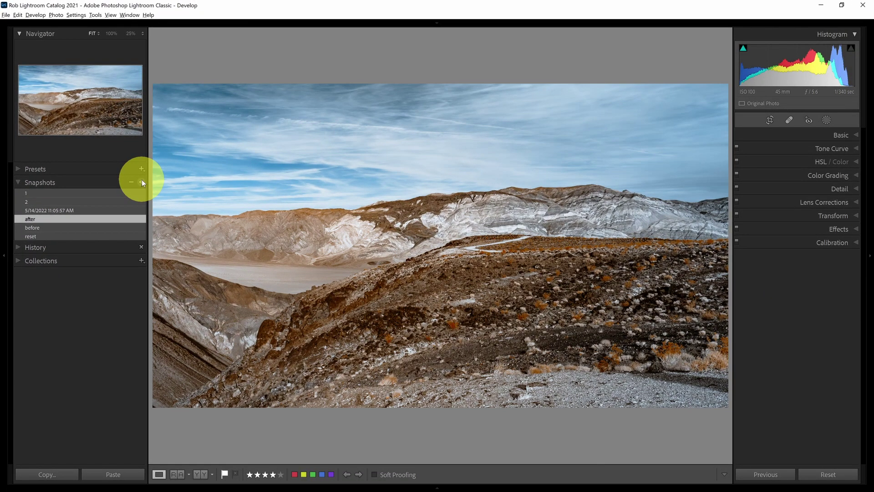
click(106, 225)
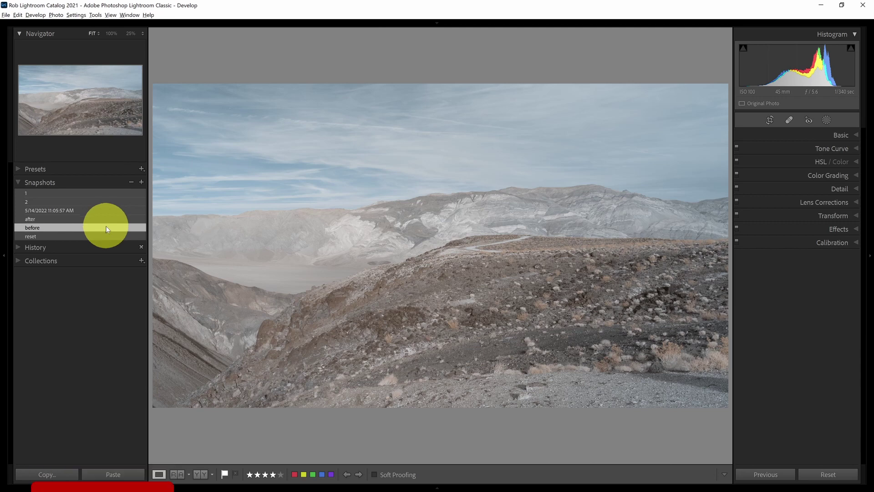
click(105, 221)
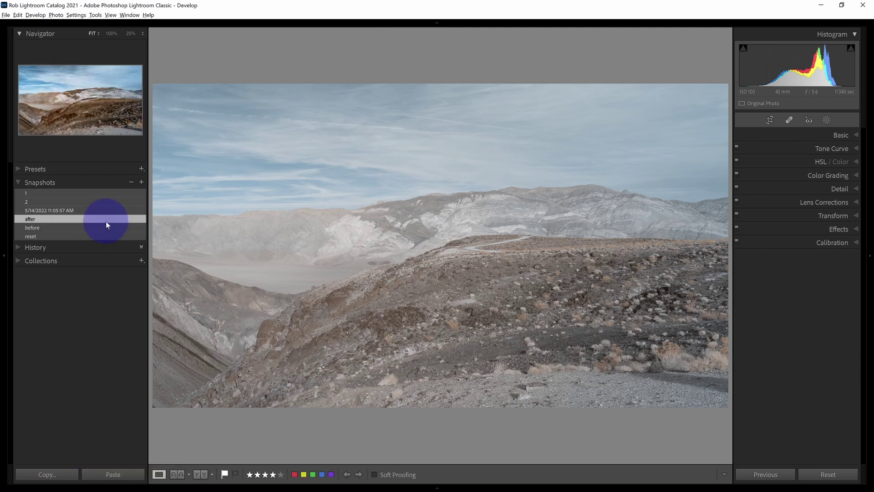